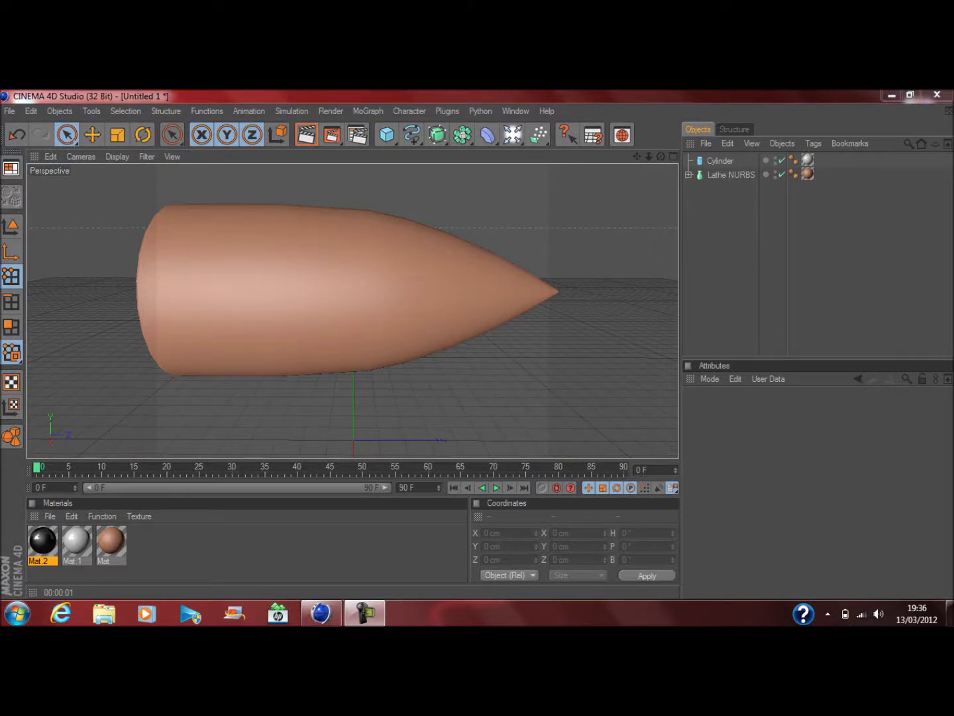
Create a new empty document and maximize the Front view
mouse_move(661, 156)
left_mouse_down()
mouse_move(521, 223)
mouse_move(373, 223)
mouse_move(157, 302)
left_mouse_up()
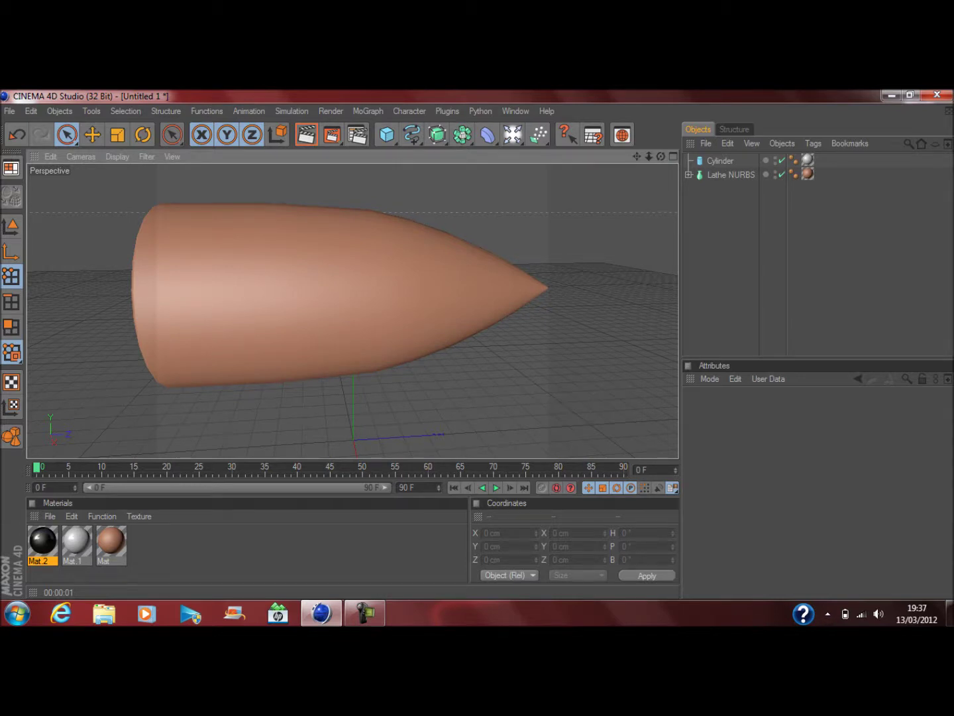
key("ctrl+n")
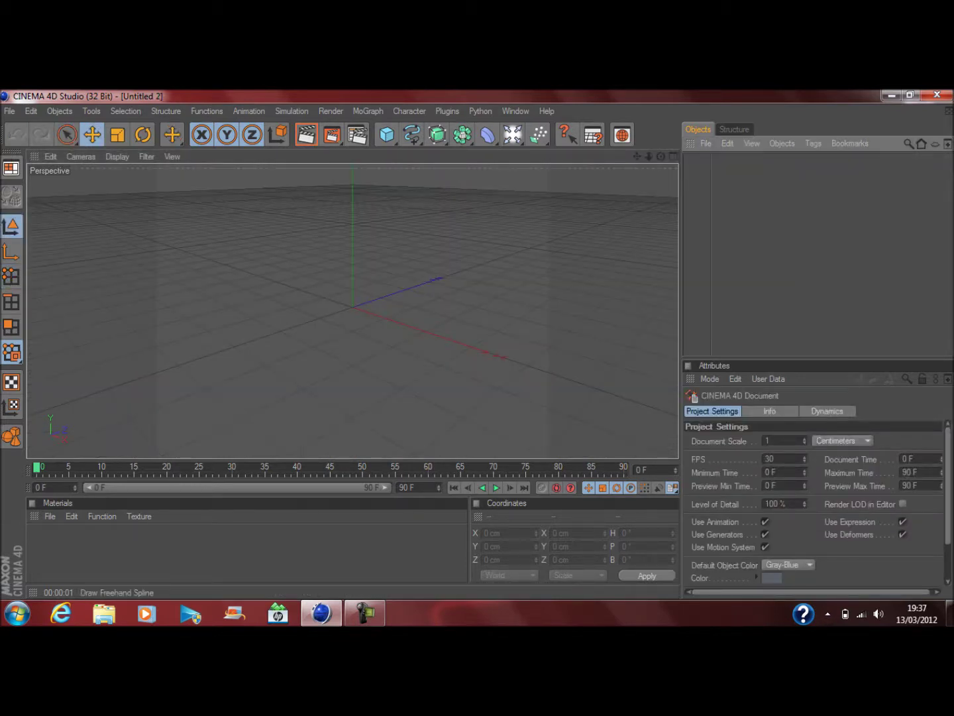
key("F5")
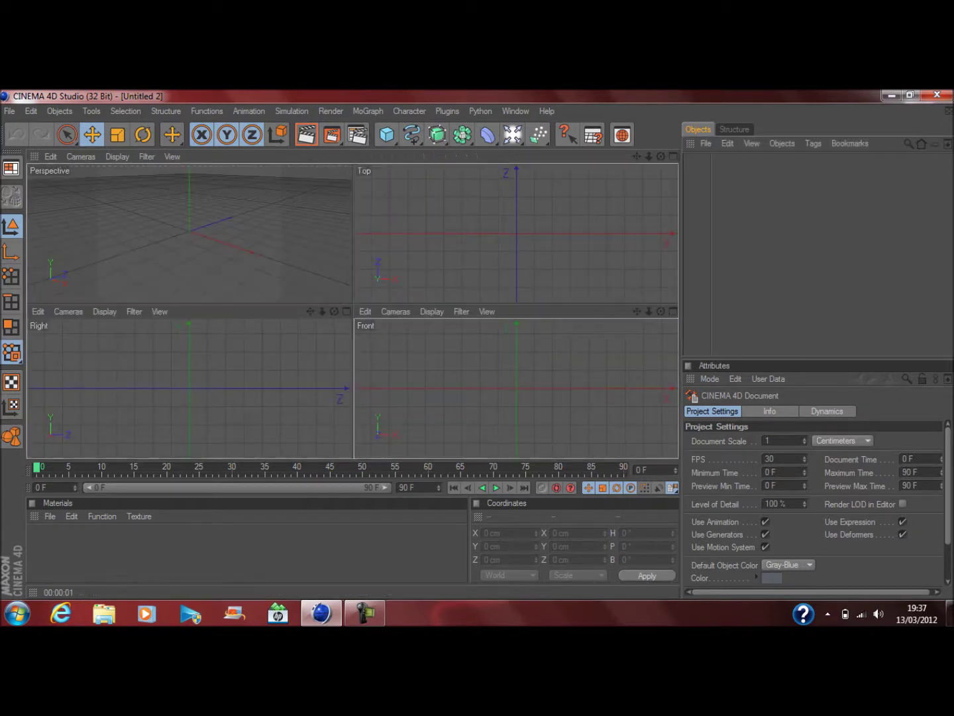
key("F4")
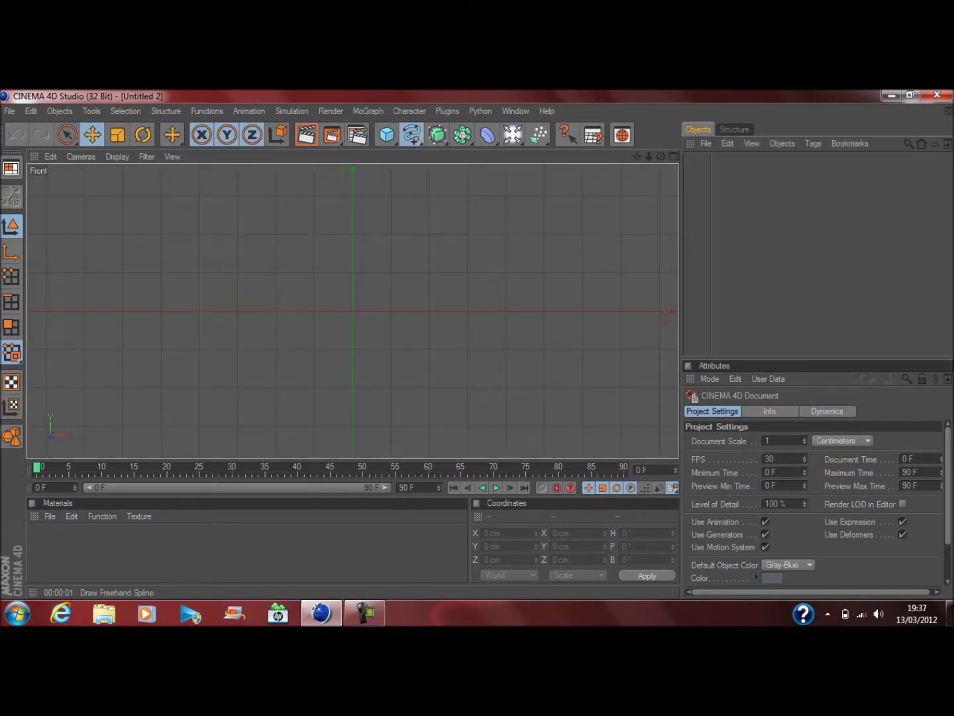
left_click(412, 135)
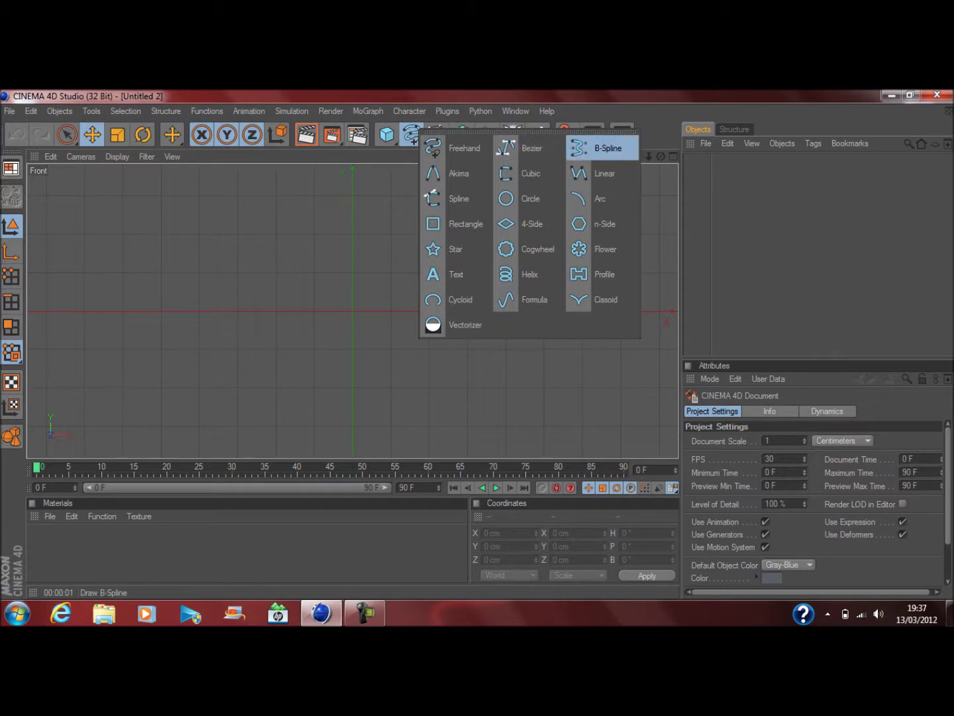
Draw a B-spline rising from the axis, running flat right, then curving down to the axis
left_click(607, 148)
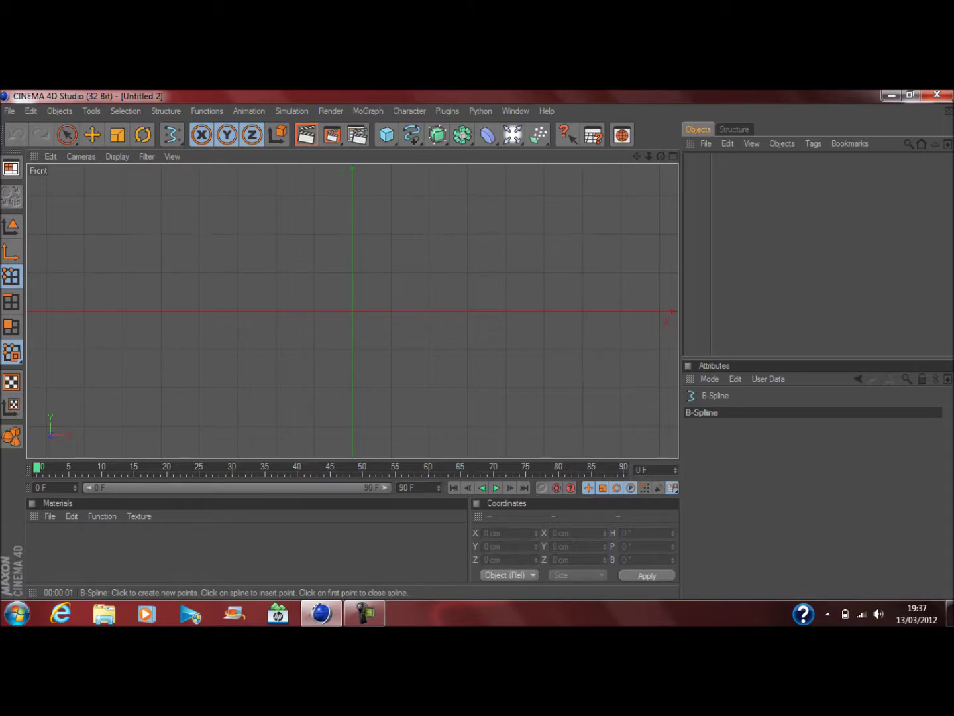
left_click(163, 311)
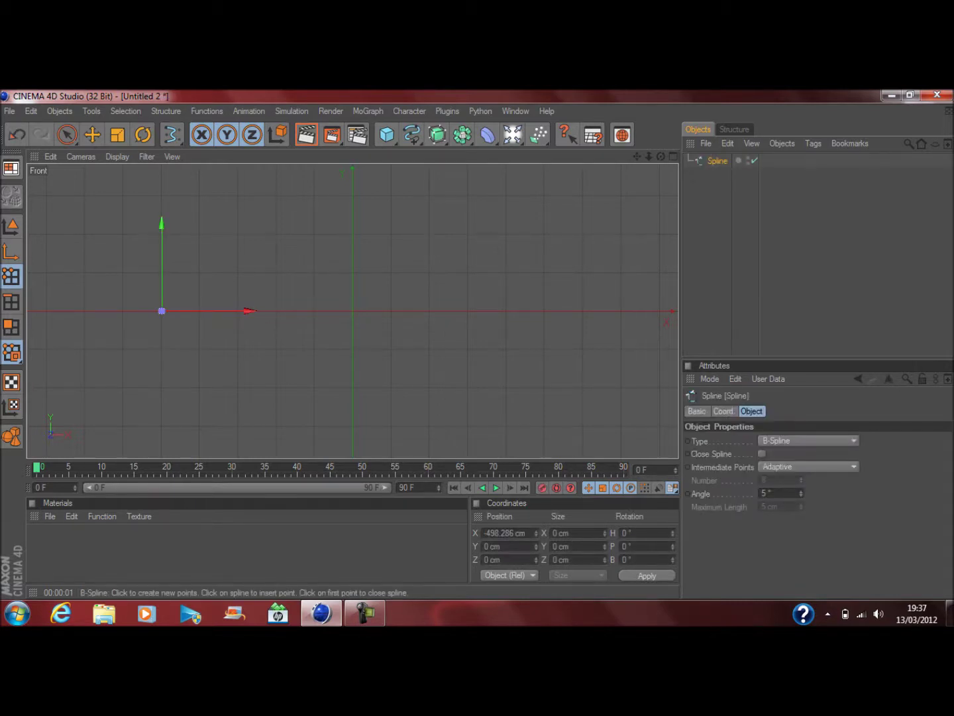
left_click(163, 194)
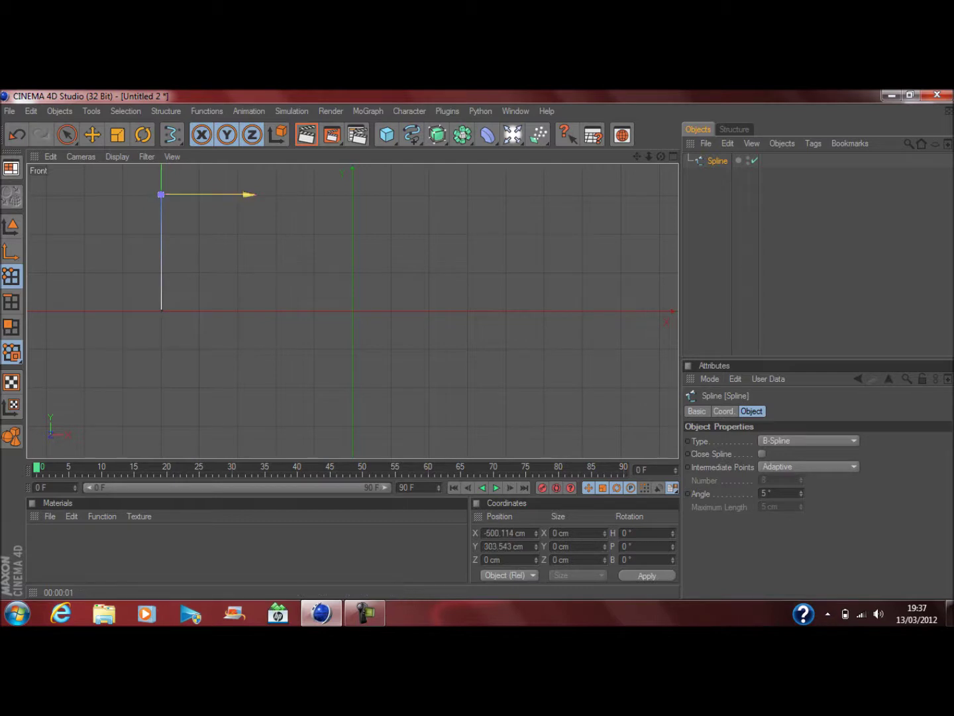
left_click(180, 203)
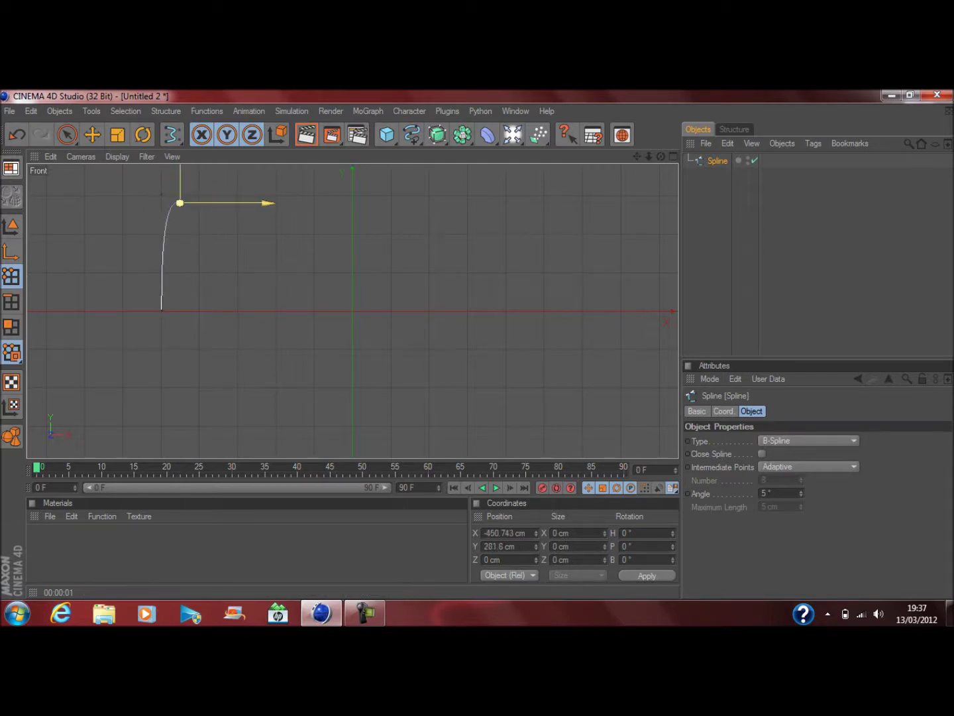
left_click_drag(180, 203, 191, 194)
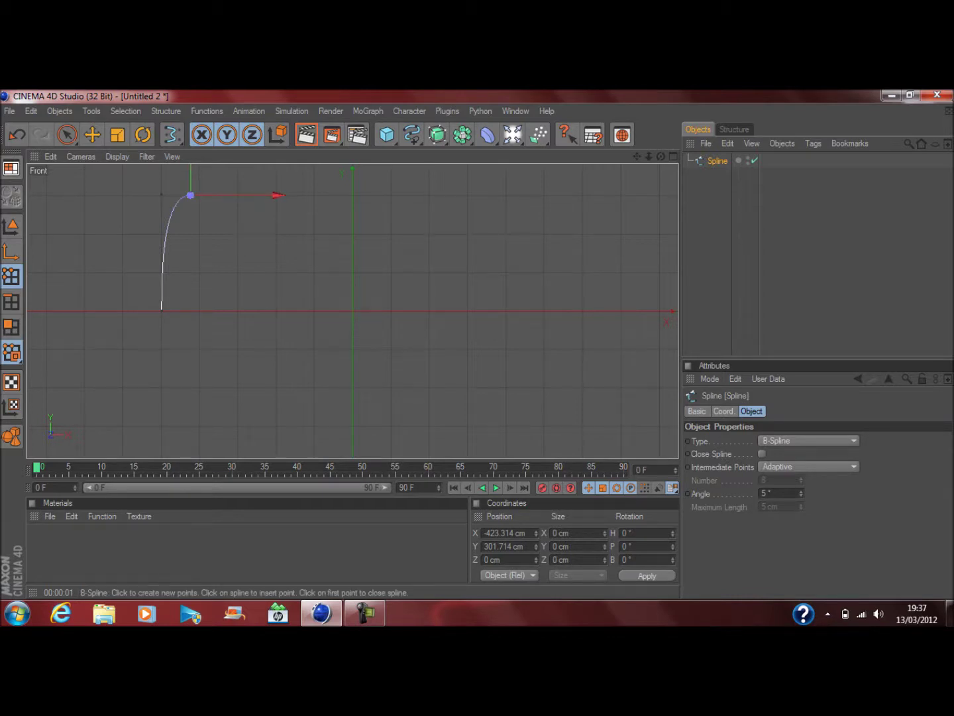
left_click(428, 197)
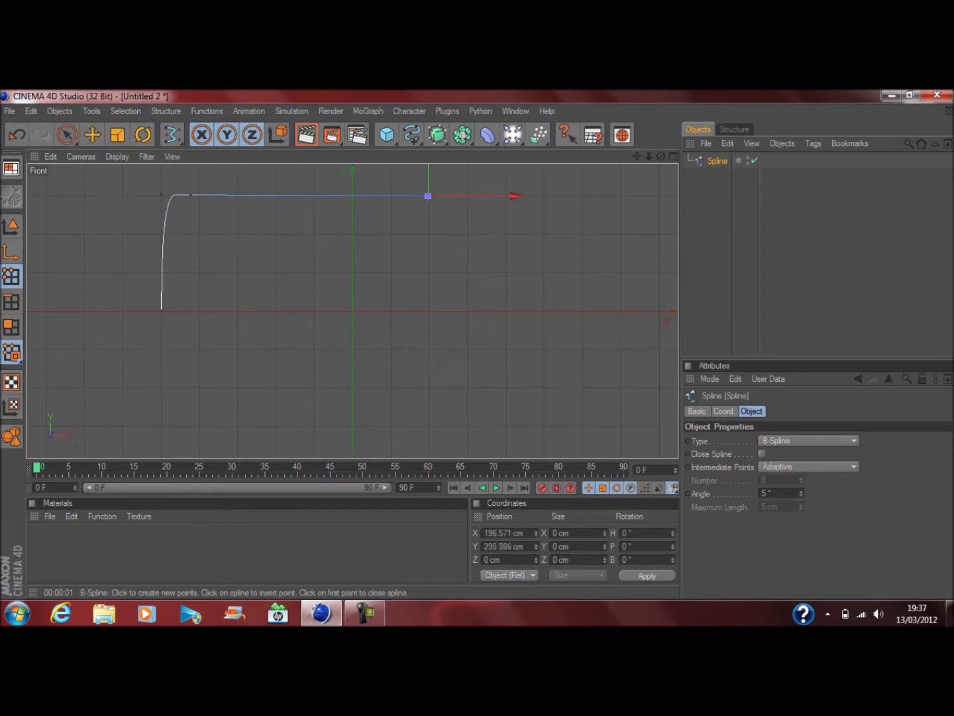
left_click(505, 311)
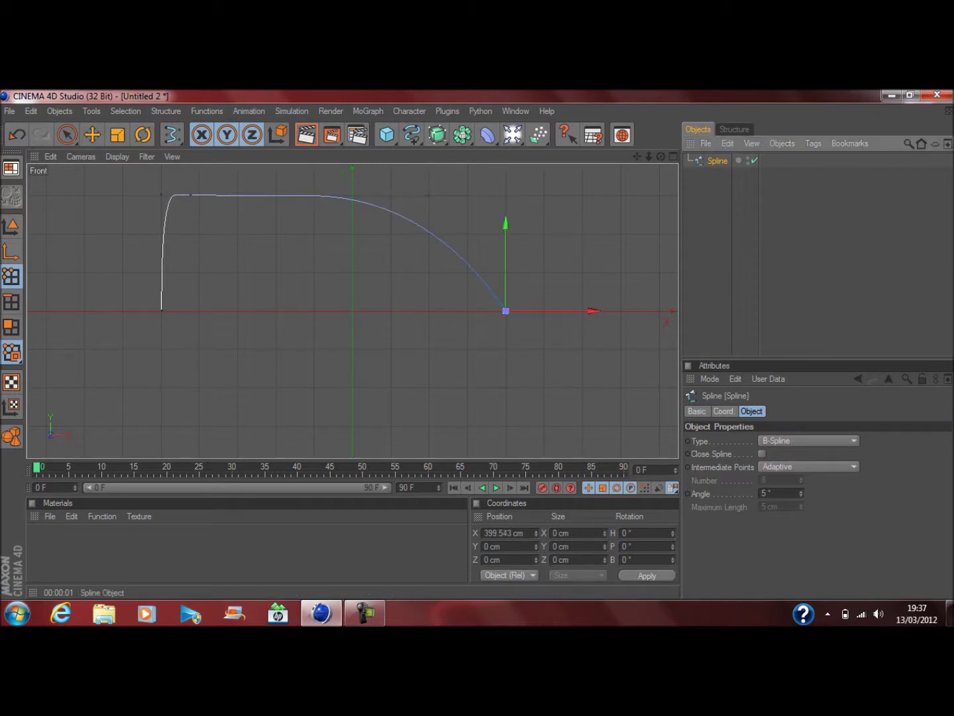
left_click(723, 410)
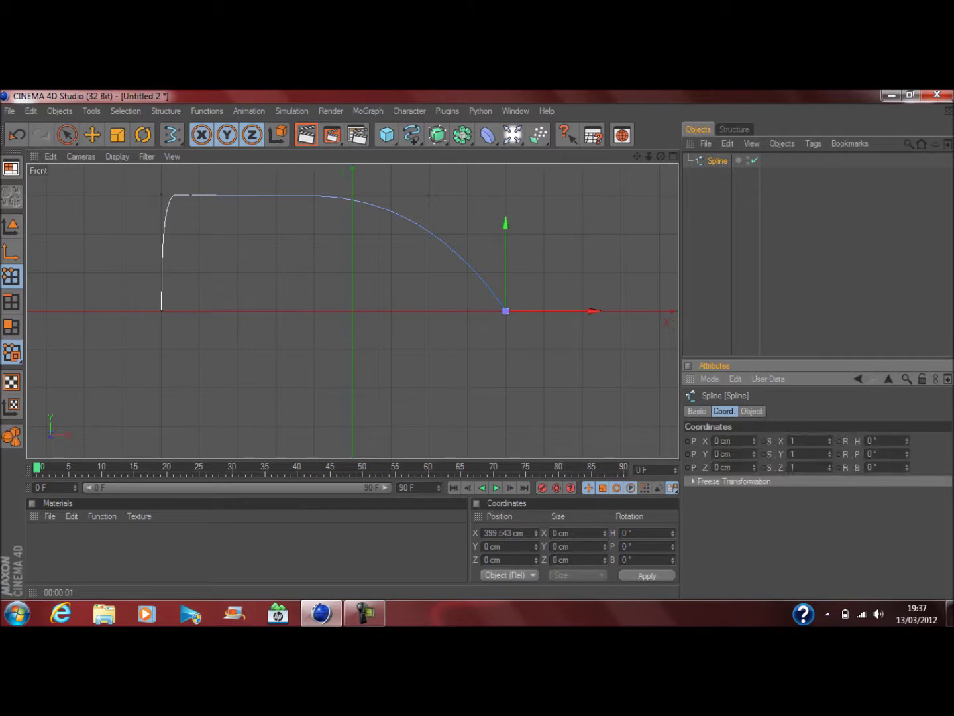
Set the profile spline's R.B rotation to -90° and zoom out to see it upright
left_click(872, 467)
type("-9")
type("0")
key("Return")
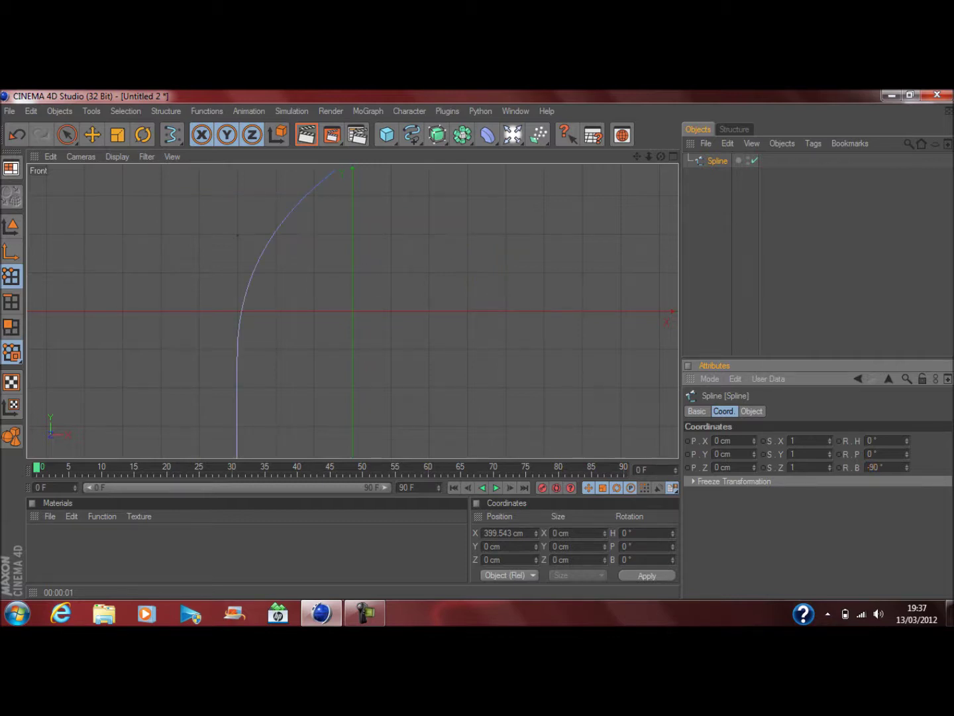
left_click_drag(661, 156, 648, 156)
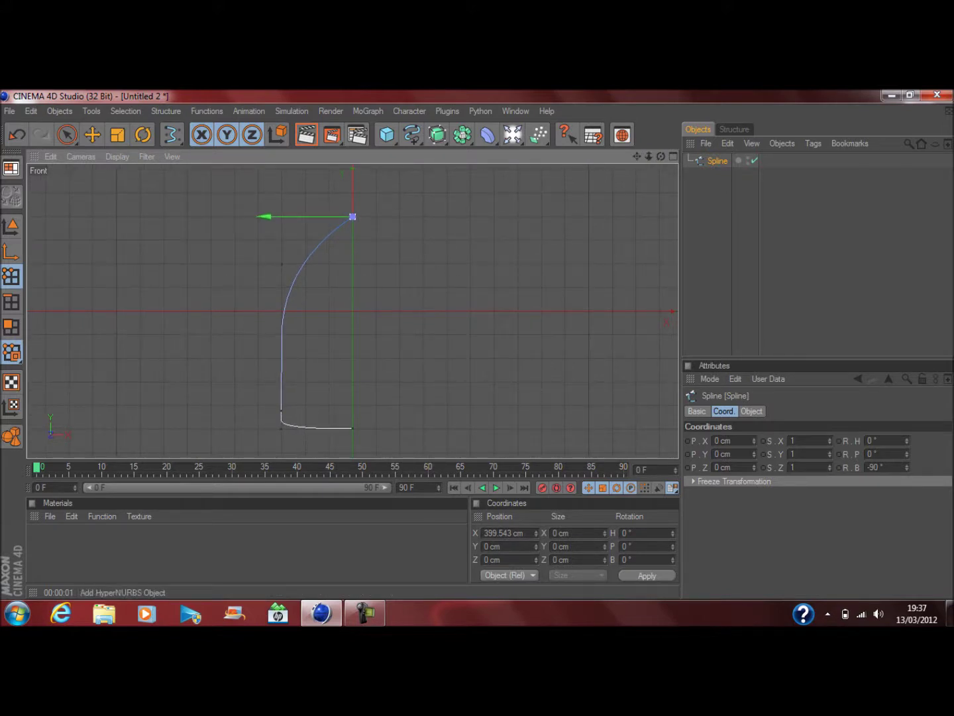
left_click(438, 135)
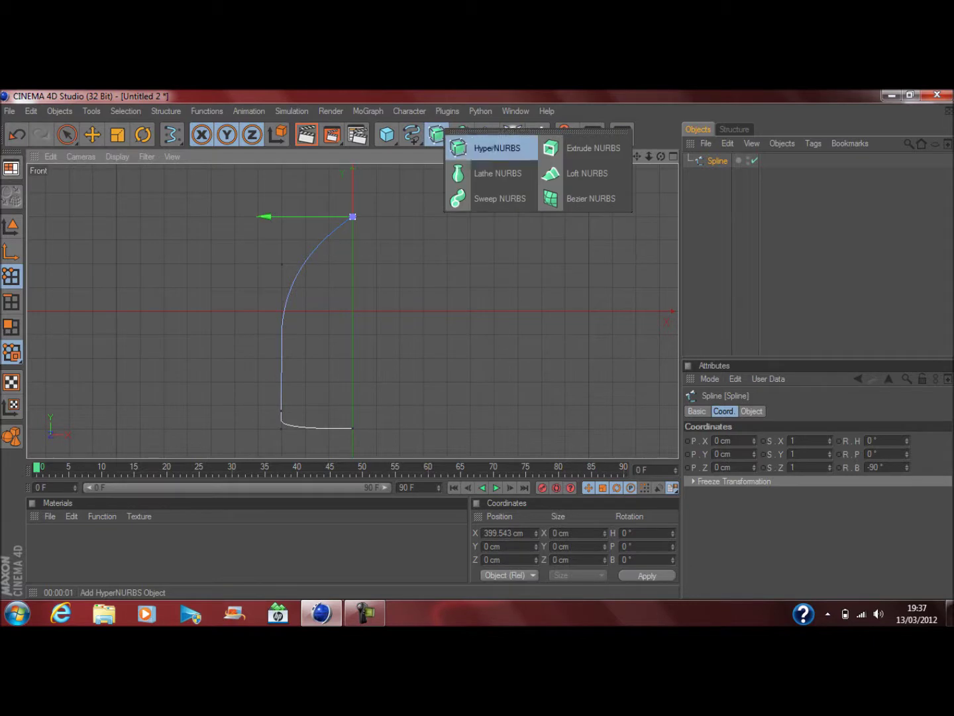
Add a Lathe NURBS, nest the spline under it, and show all four views
left_click(489, 173)
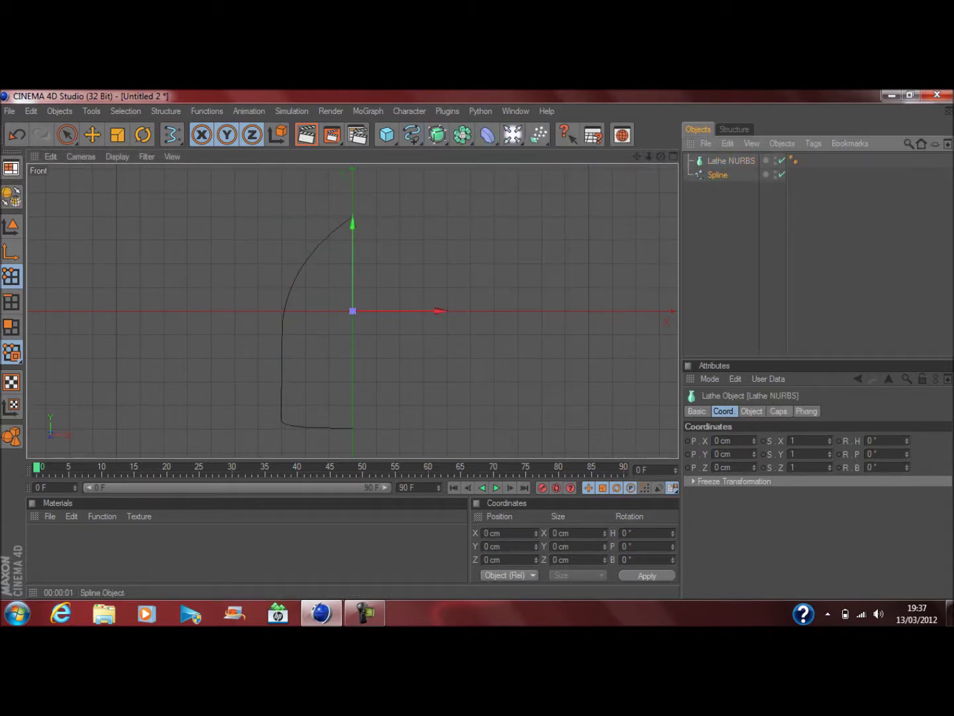
left_click_drag(718, 175, 731, 160)
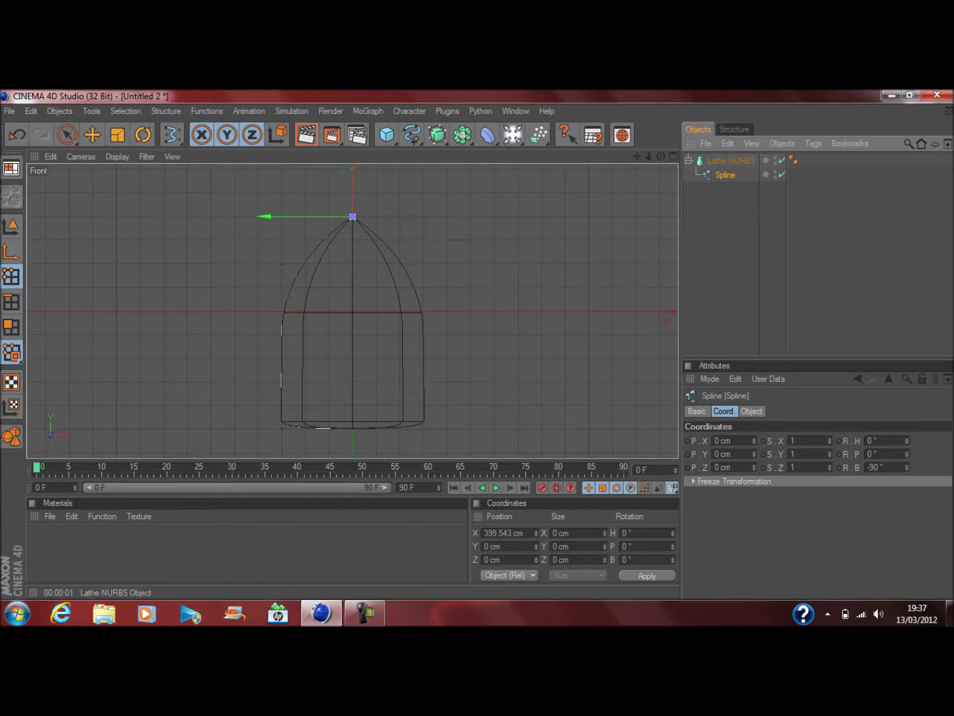
left_click(689, 161)
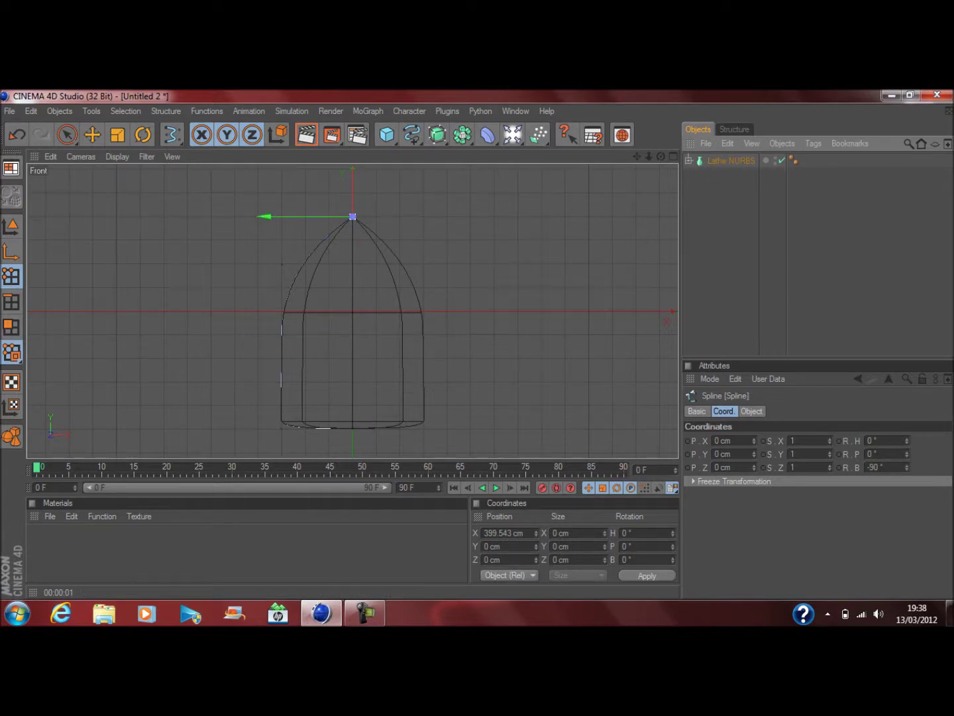
key("F5")
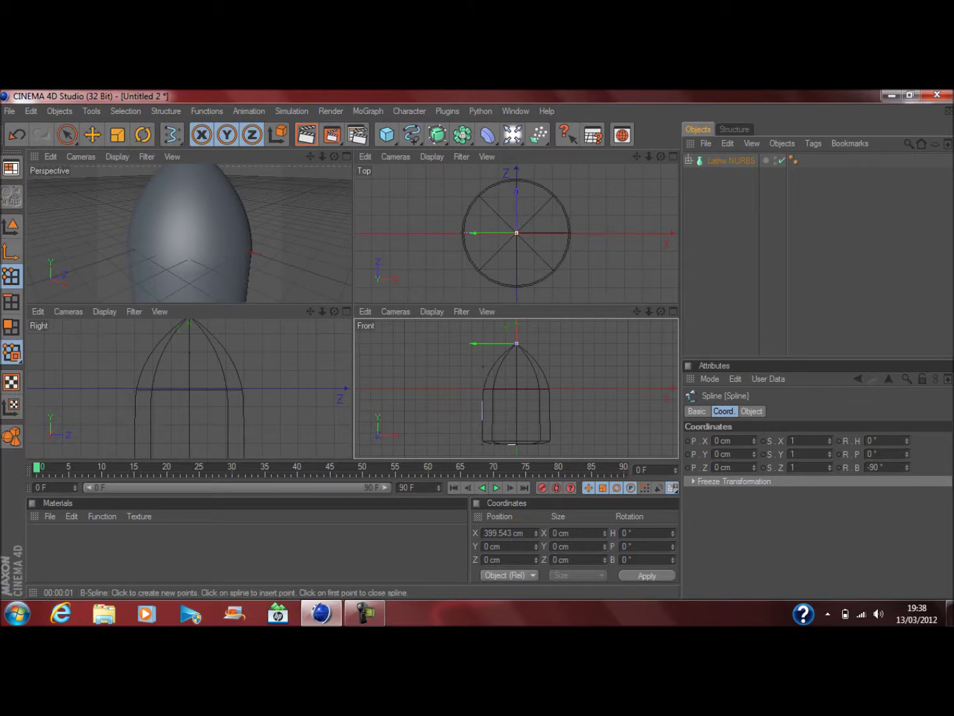
Maximize the perspective view and try a sharper tip, then undo it
key("F1")
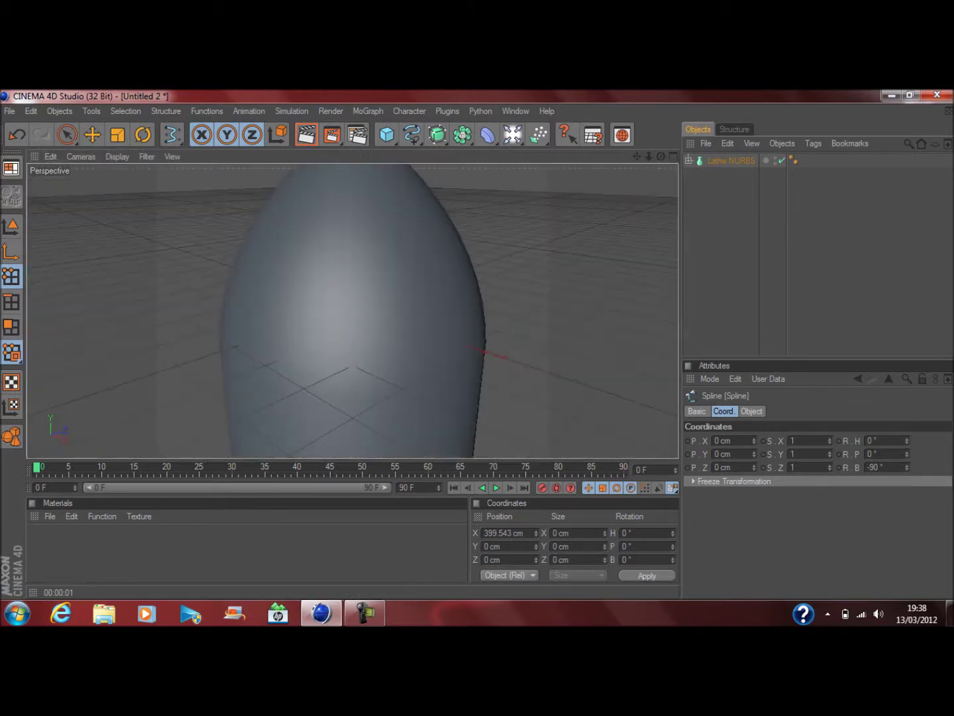
left_click_drag(649, 157, 597, 156)
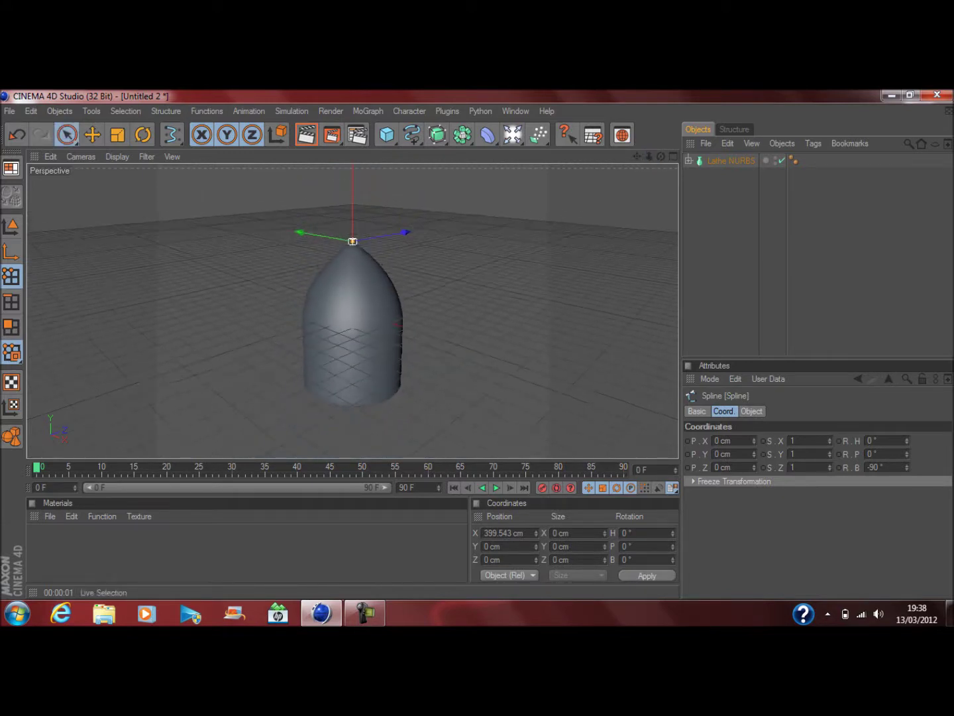
left_click(66, 135)
left_click_drag(353, 240, 353, 177)
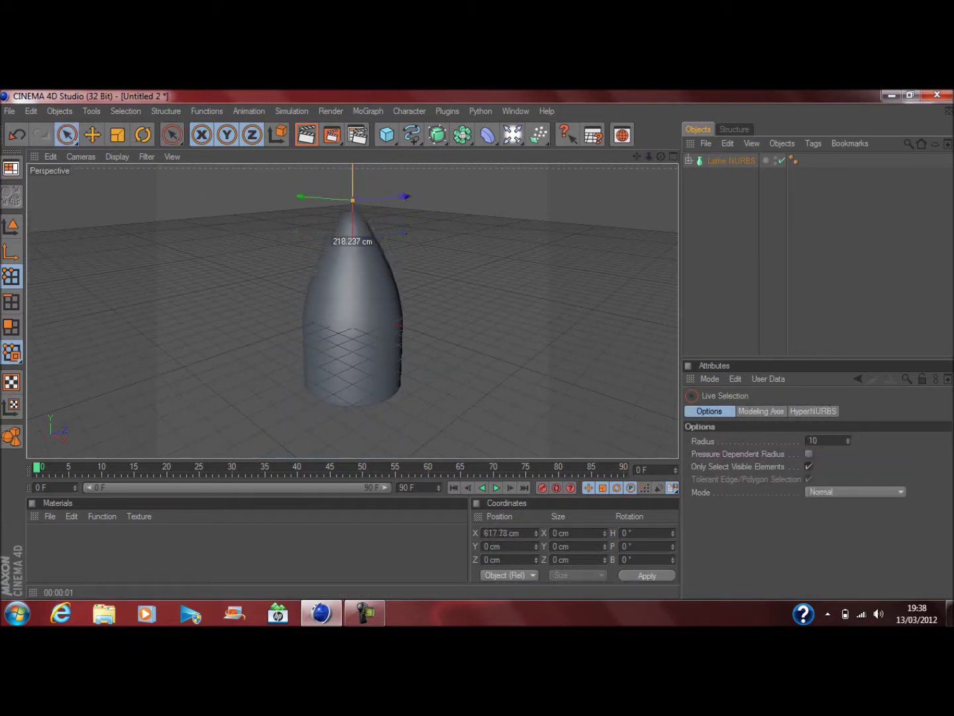
key("ctrl+z")
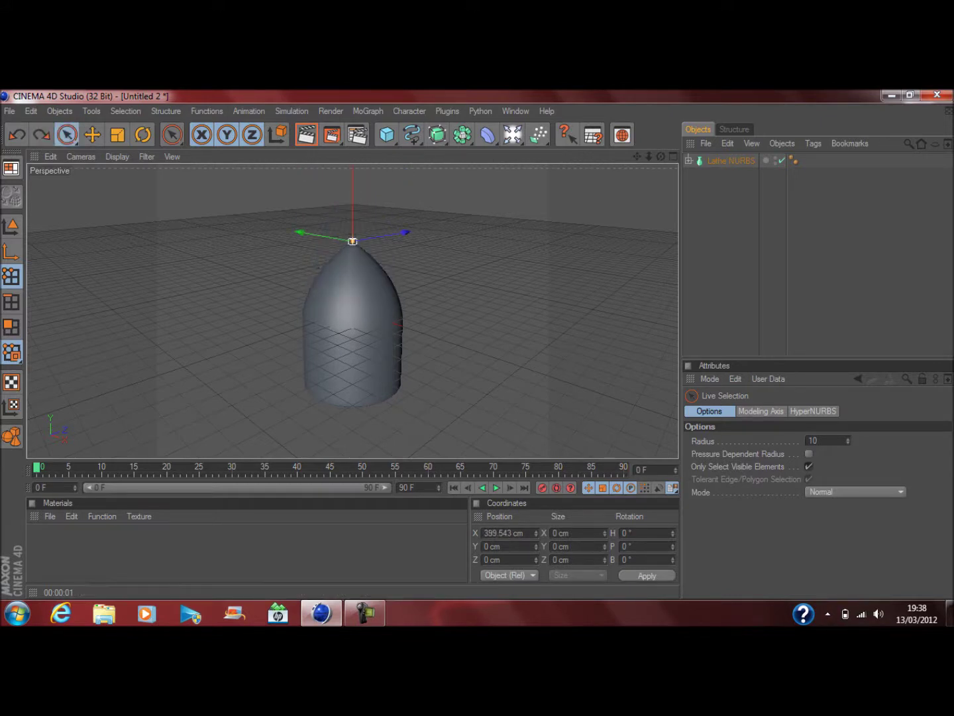
Raise the Lathe NURBS body to about 541 cm on Y
left_click(731, 160)
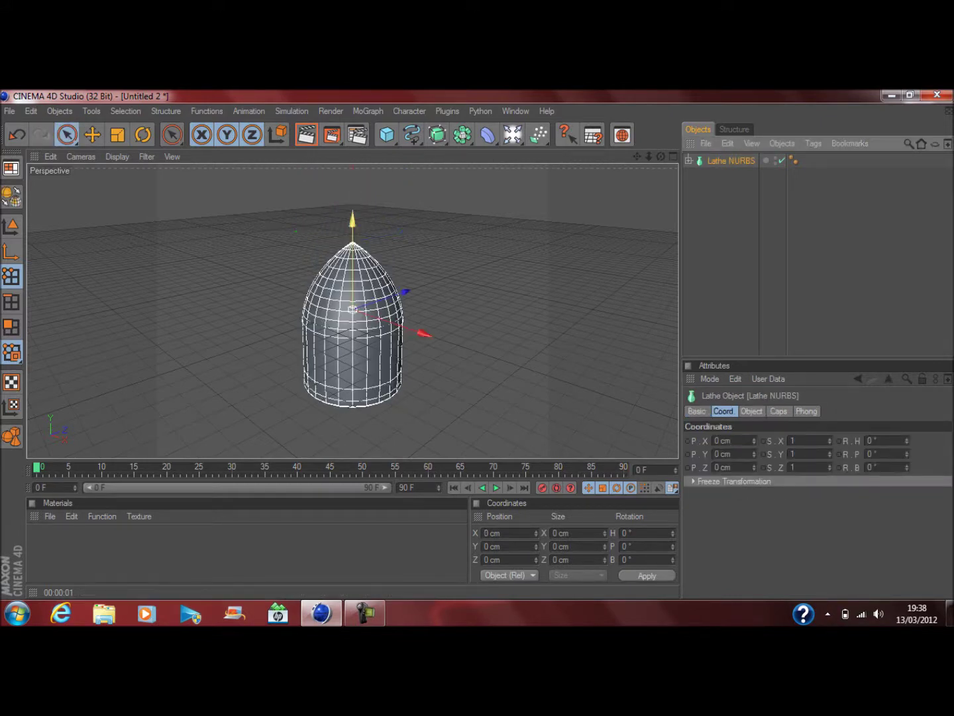
left_click_drag(353, 224, 354, 135)
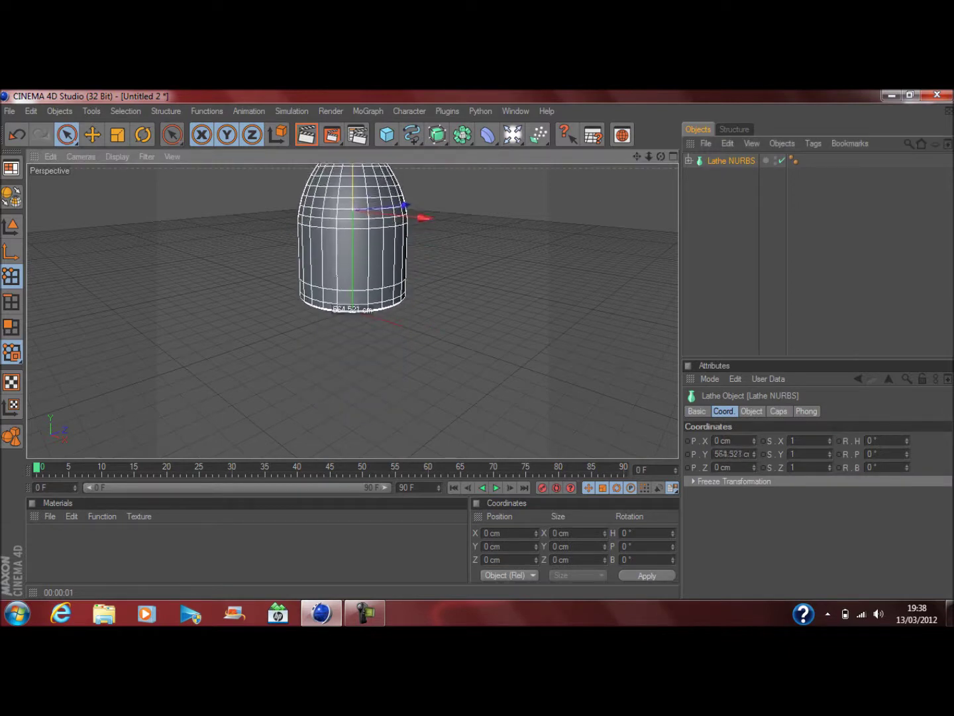
left_click_drag(353, 224, 353, 231)
scroll(353, 298, "down", 3)
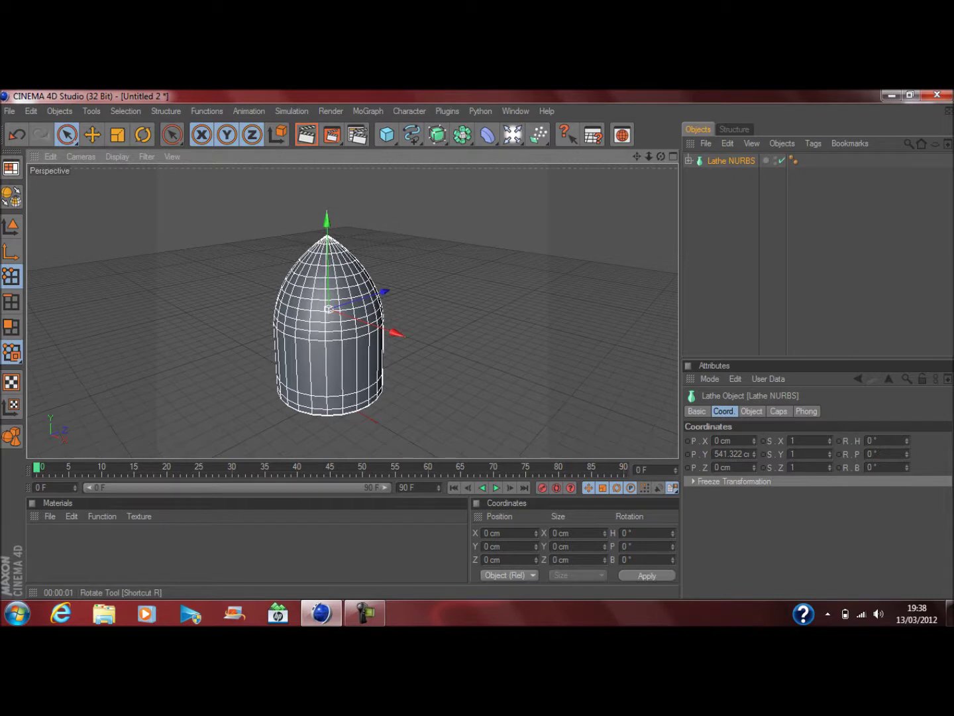
left_click(142, 134)
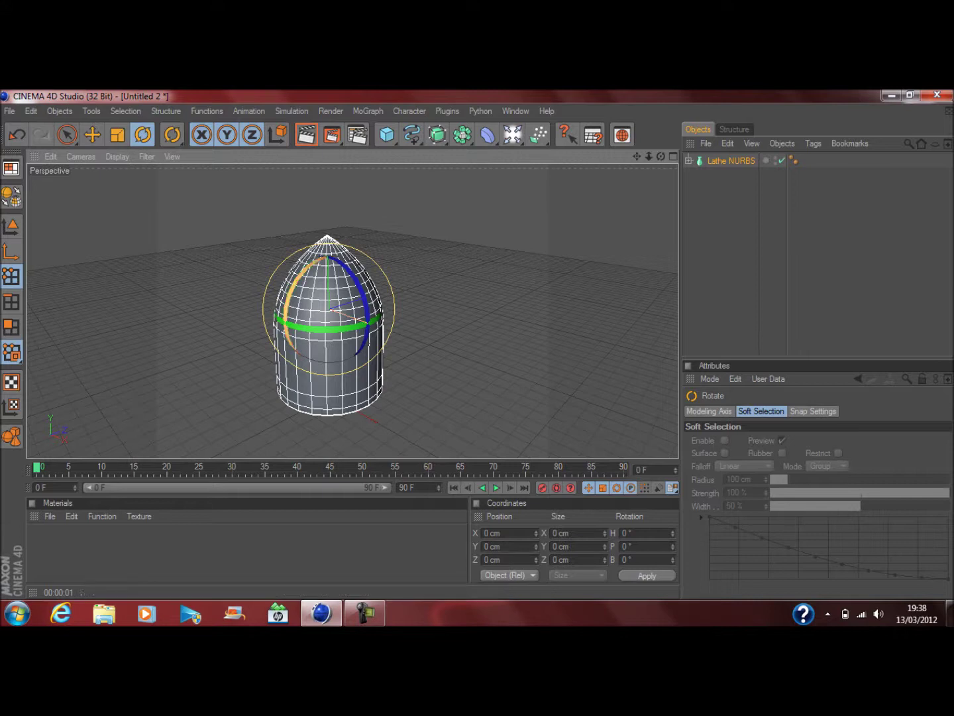
Rotate the Lathe NURBS onto its side so its tip points horizontally
left_click_drag(287, 317, 294, 285)
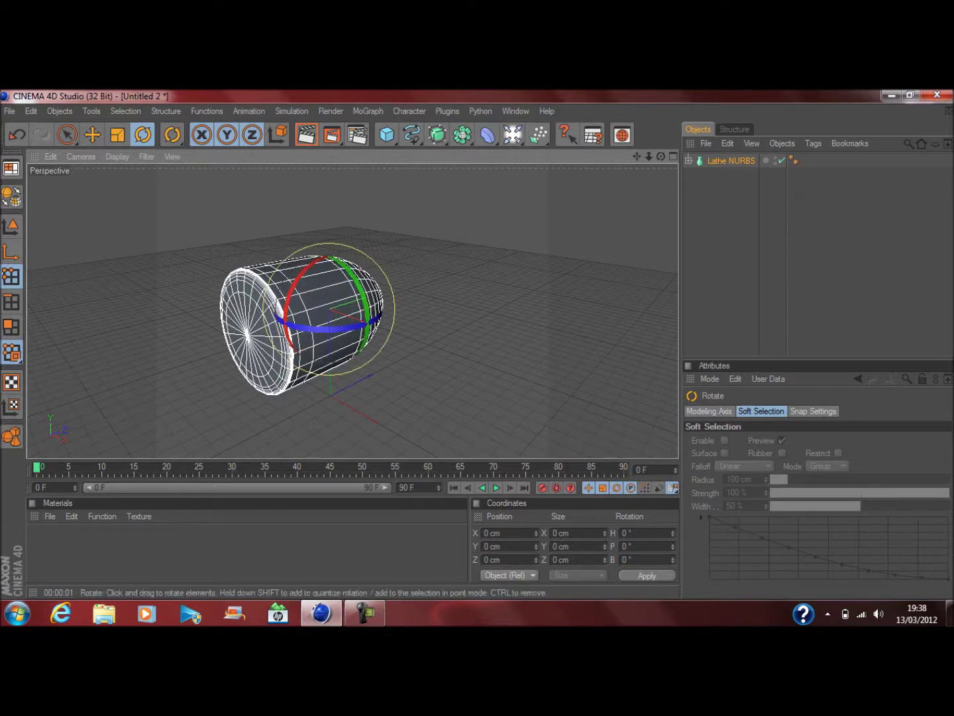
left_click_drag(661, 157, 649, 159)
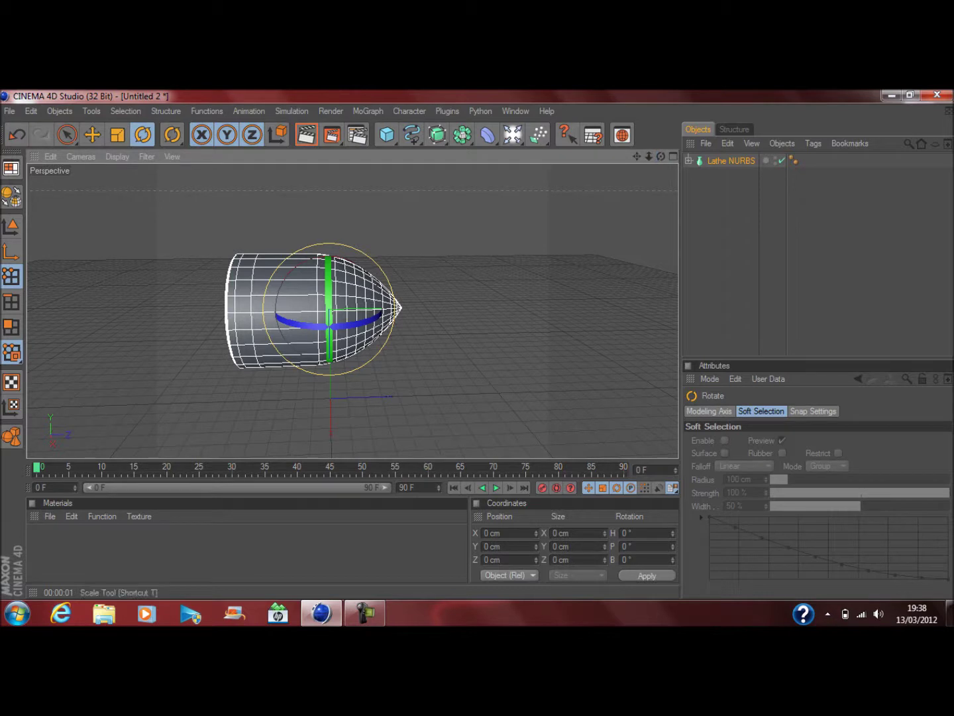
left_click(118, 134)
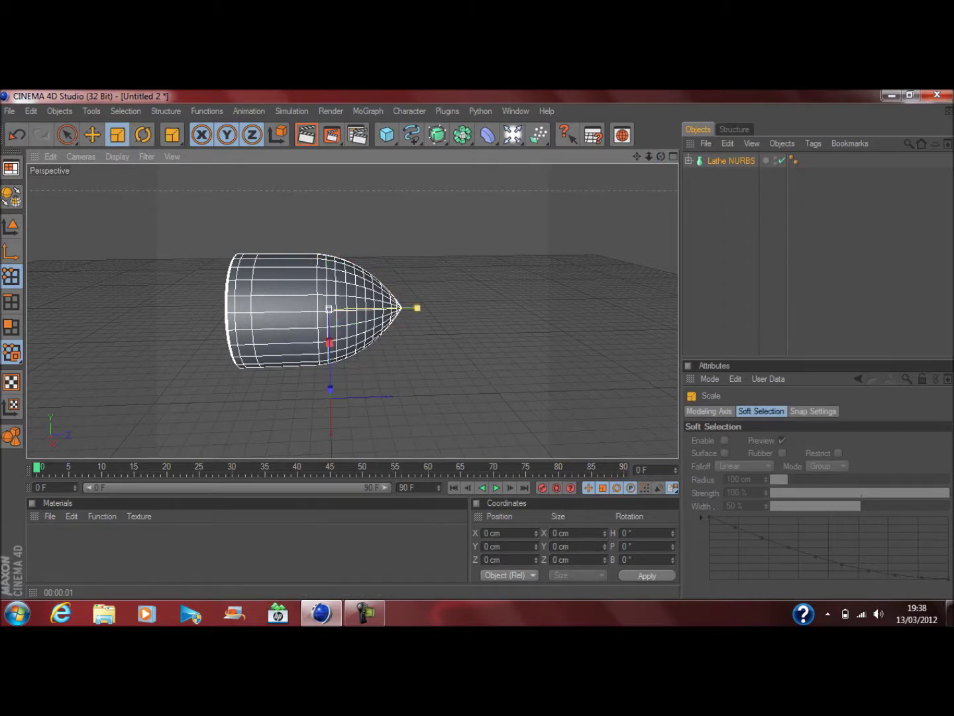
Scale the bullet body longer along X, then deselect it
left_click_drag(417, 309, 426, 306)
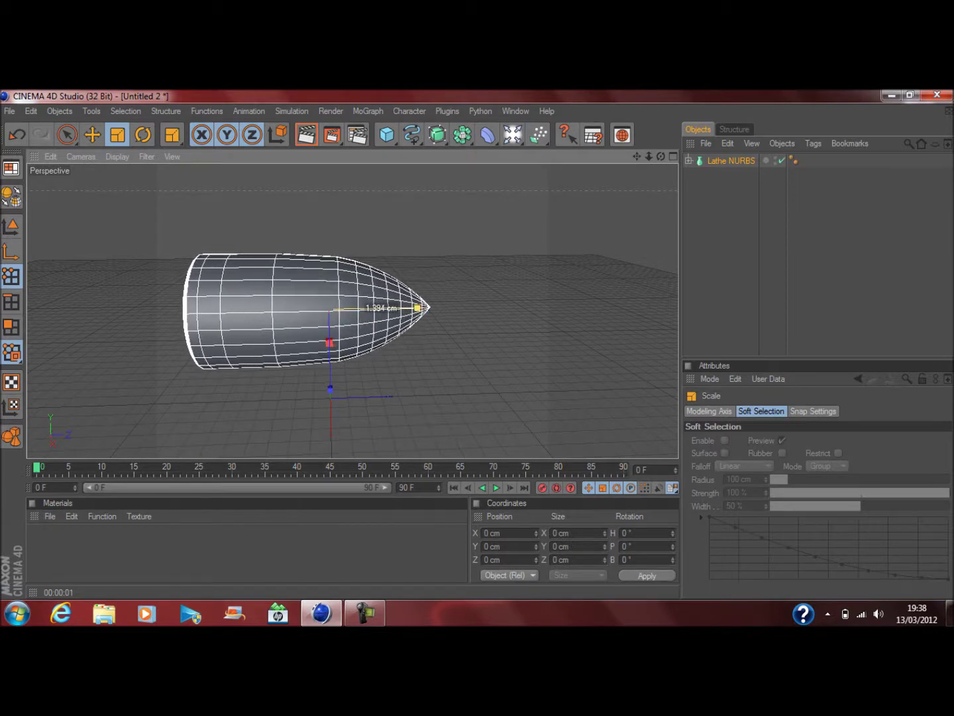
key("ctrl+shift+a")
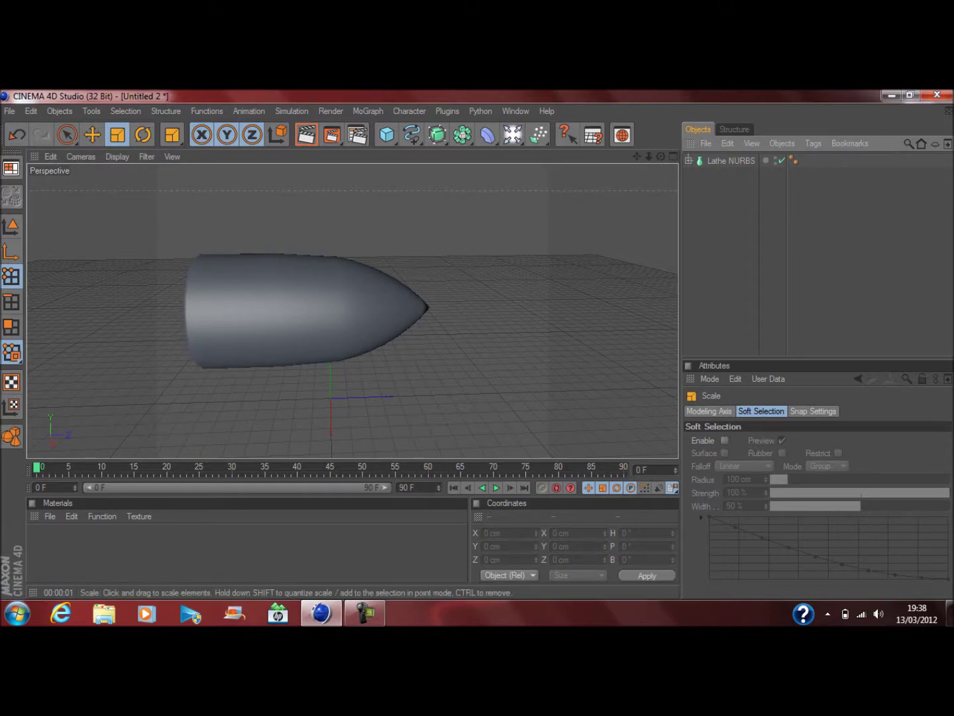
left_click_drag(661, 157, 661, 158)
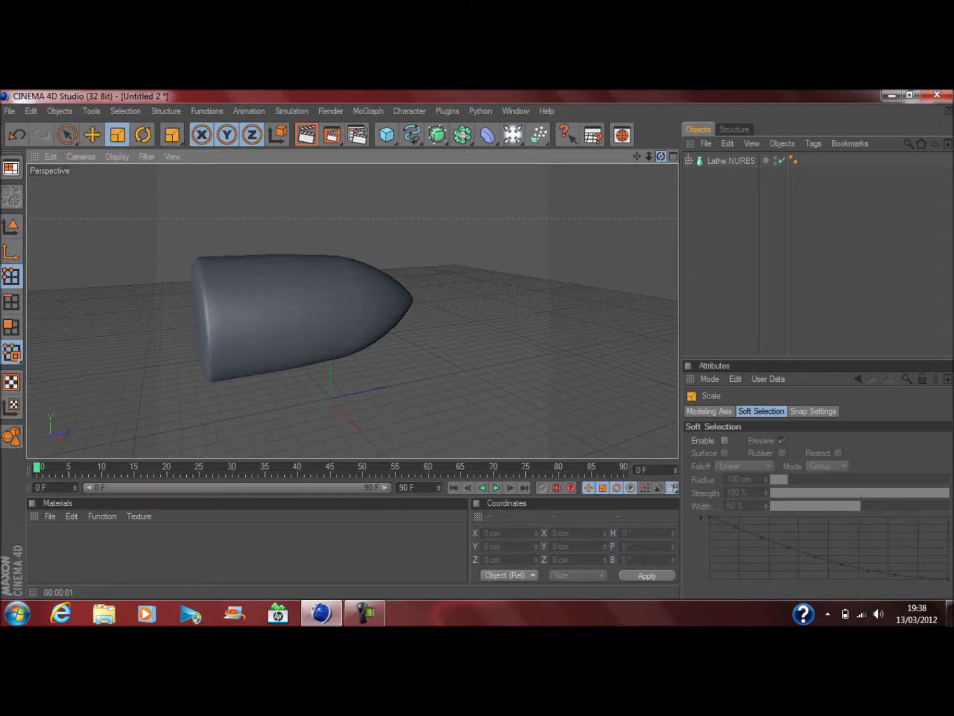
Add a Cylinder primitive and begin changing its Radius to 200 cm
left_click(386, 134)
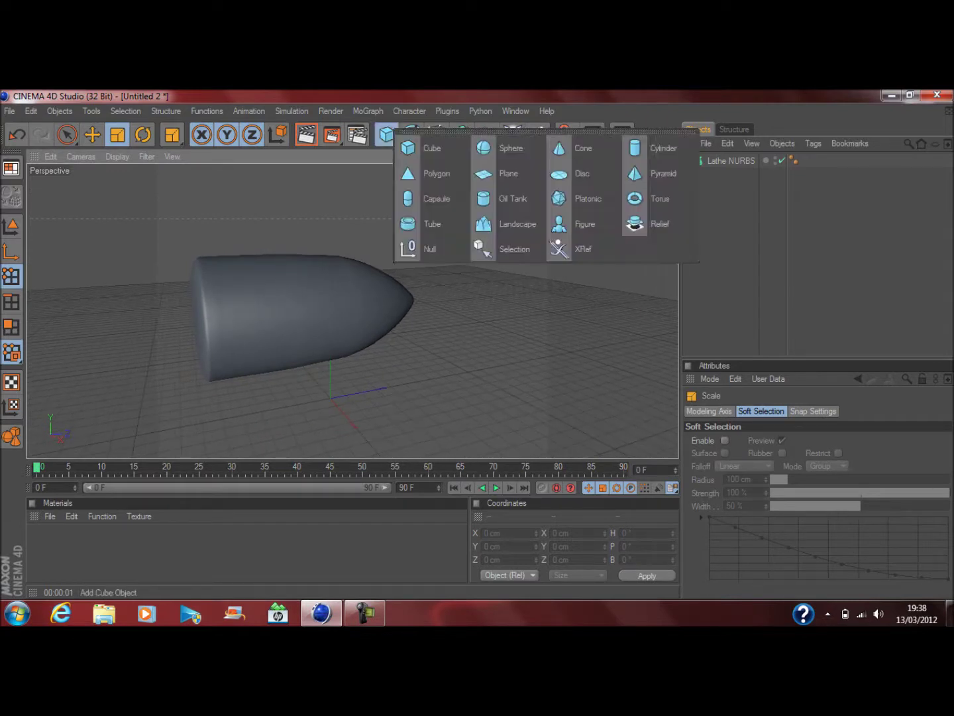
left_click(574, 145)
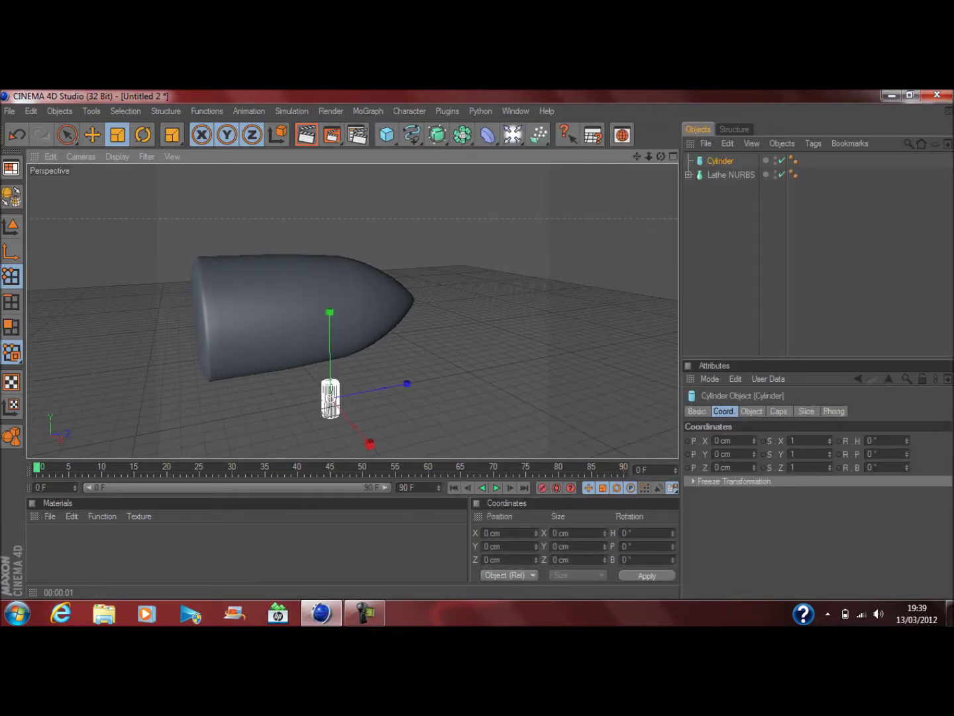
left_click(752, 411)
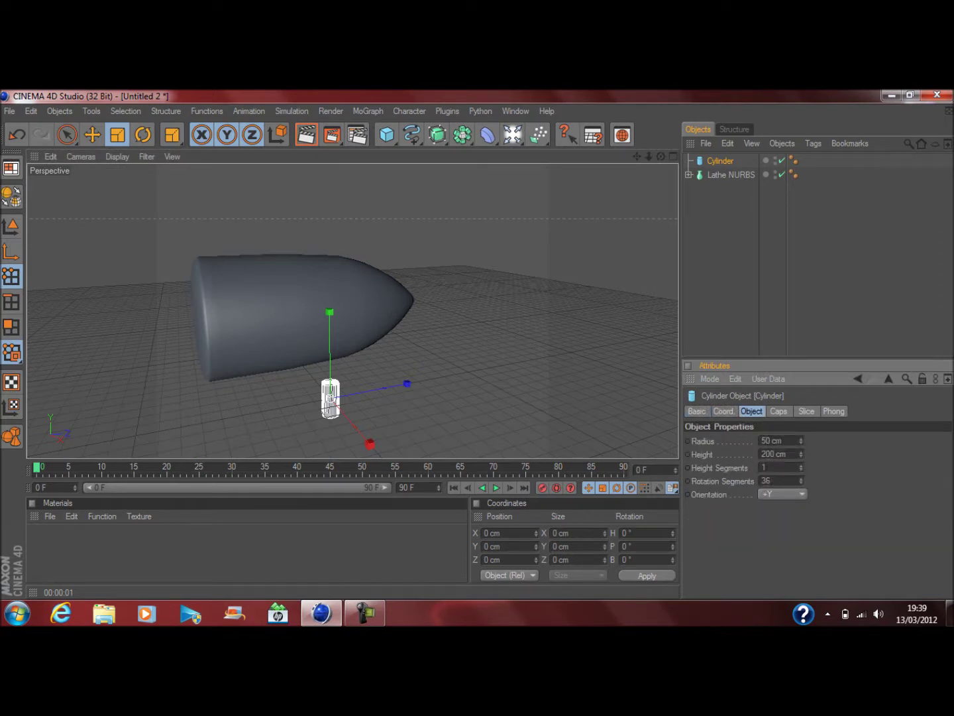
double_click(767, 441)
key("BackSpace")
type("200")
Apply the 200 cm cylinder radius and rotate the cylinder 90° to align with the bullet
key("Return")
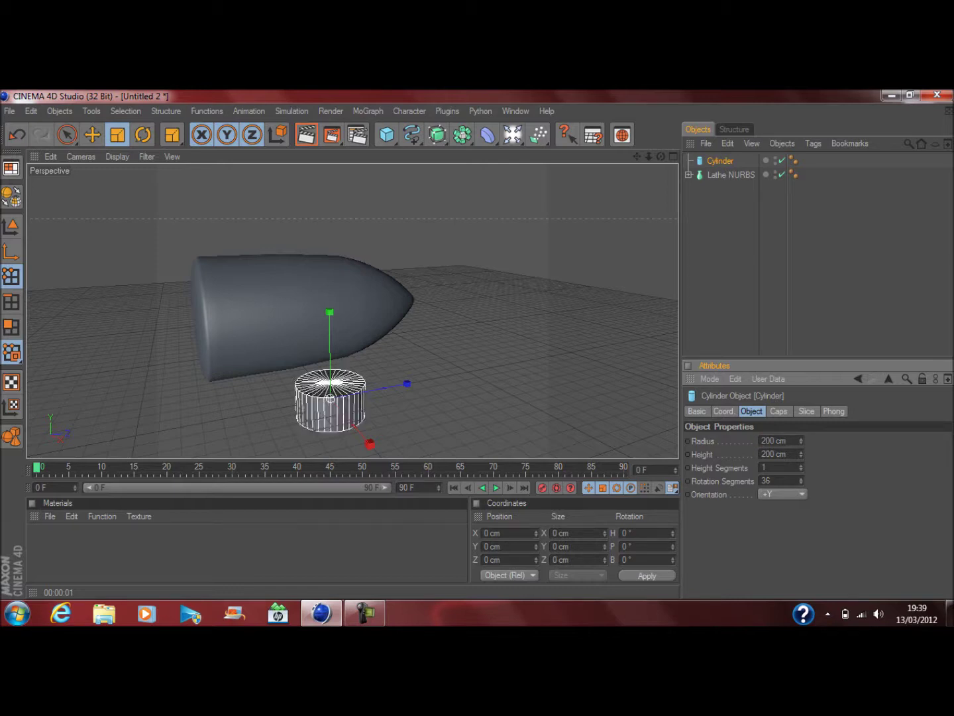
left_click(68, 135)
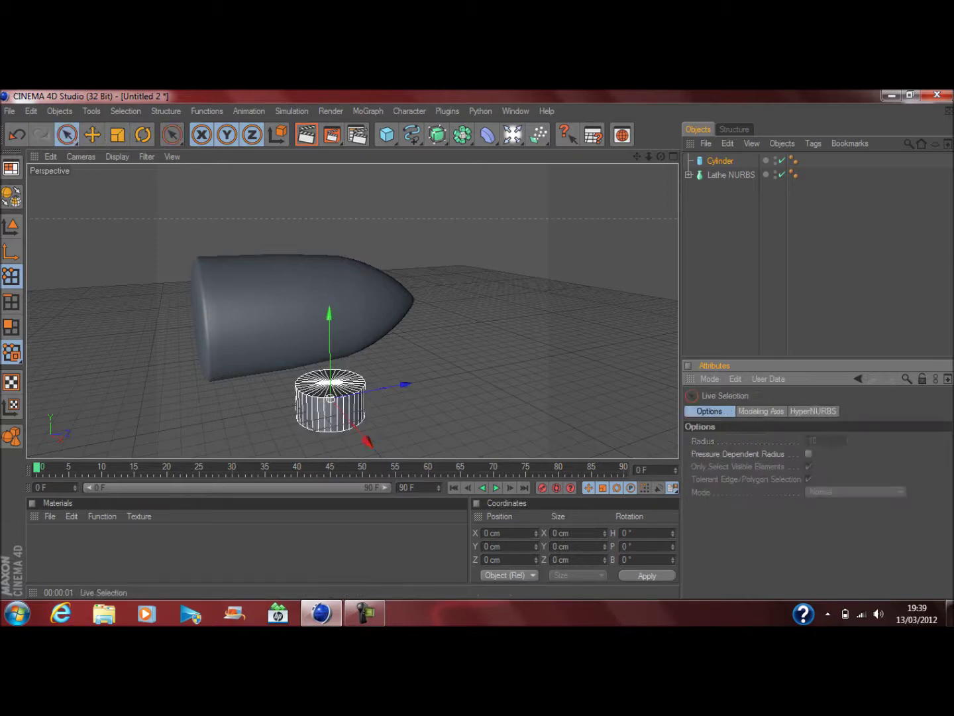
key("Delete")
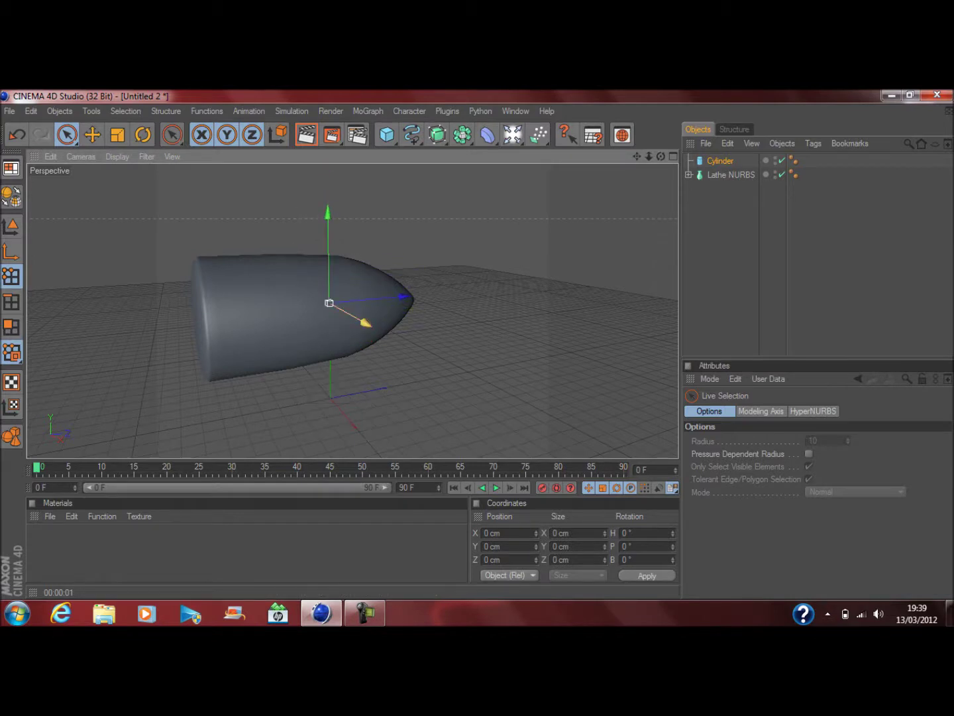
key("r")
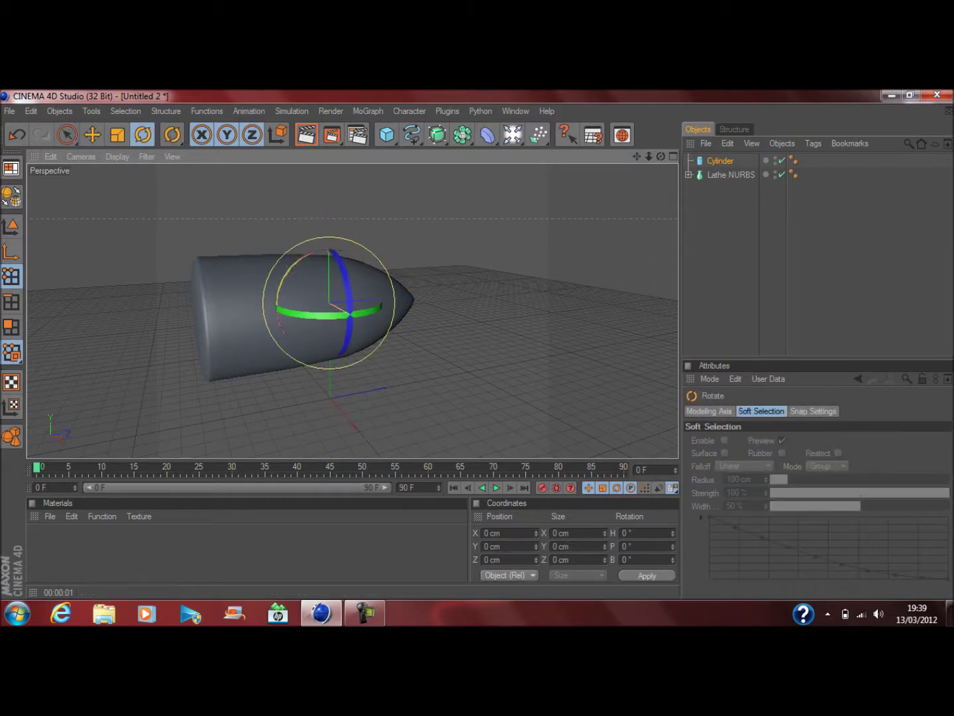
left_click_drag(277, 328, 287, 278)
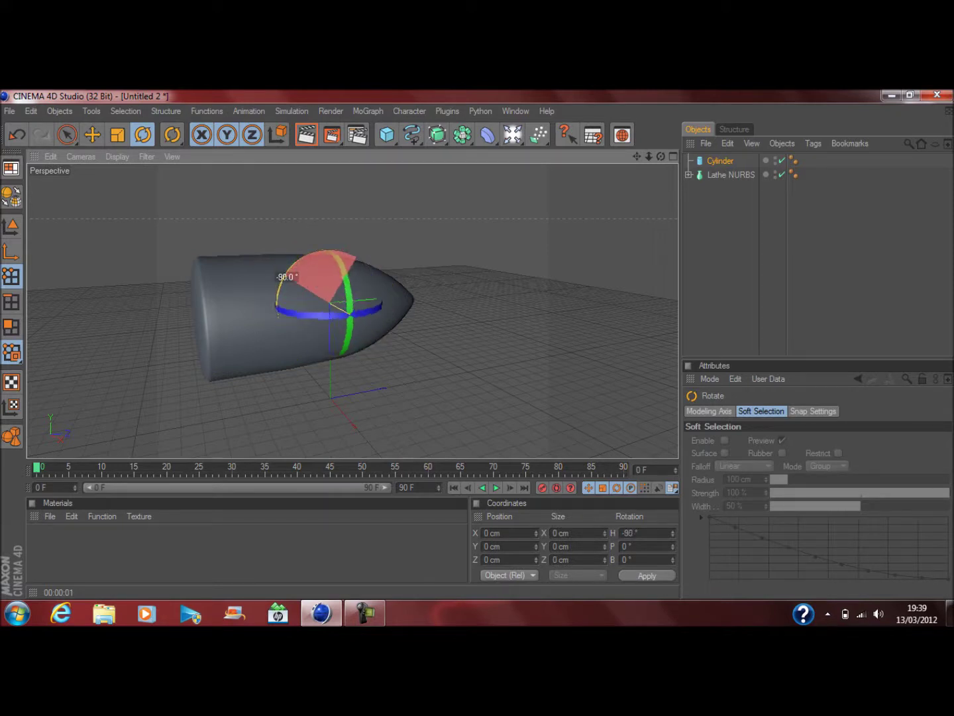
left_click_drag(287, 277, 287, 278)
key("space")
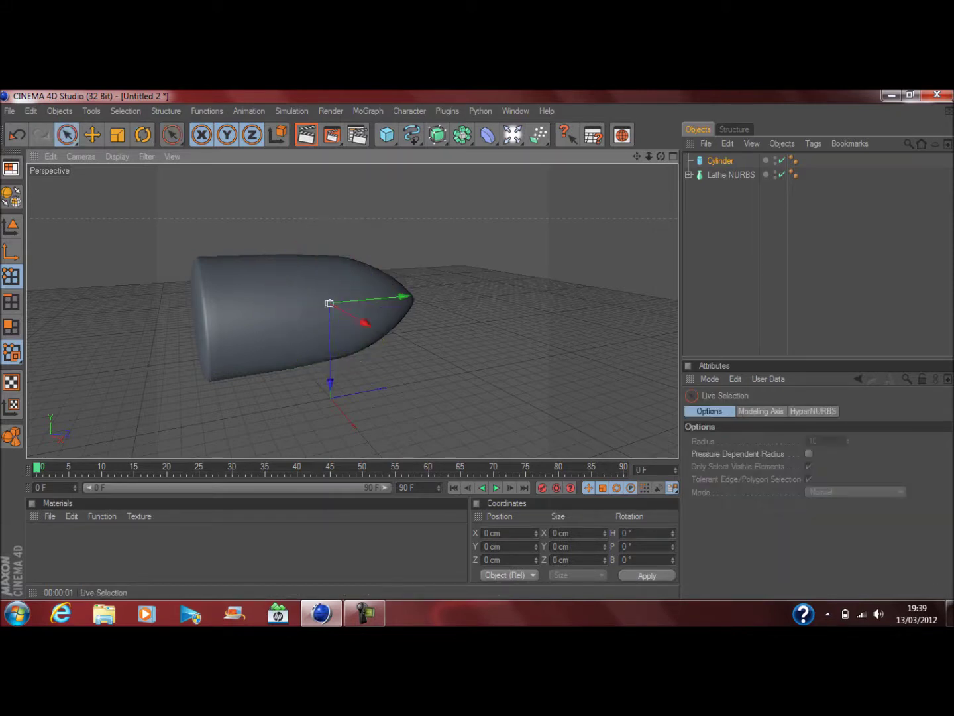
Move the cylinder into the bullet's rear end as an inset base, then deselect it
left_click_drag(329, 303, 299, 304)
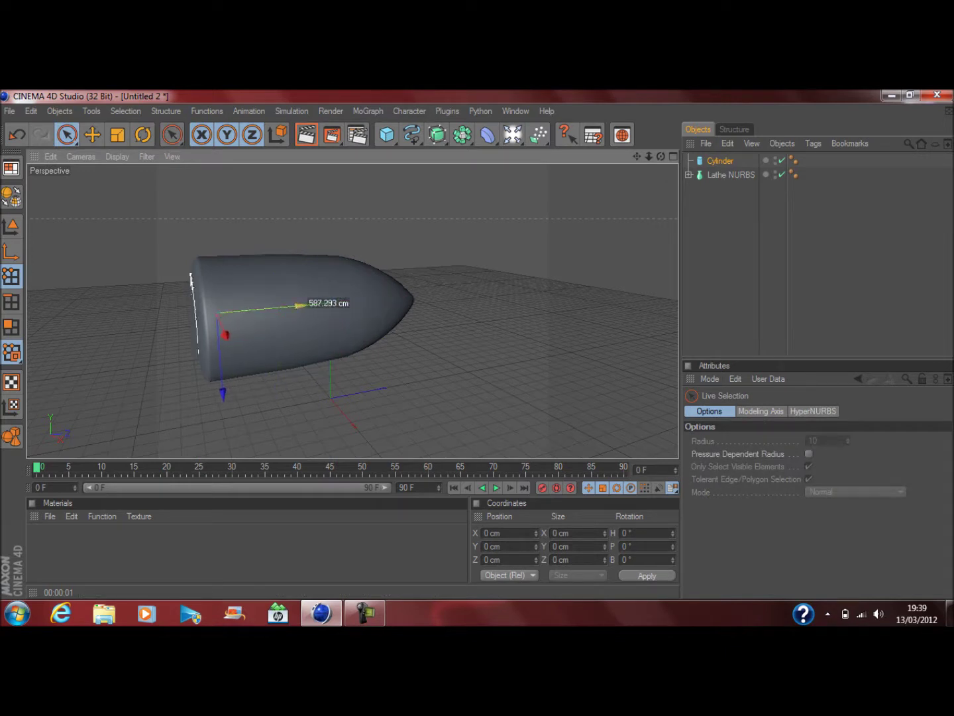
left_click_drag(299, 304, 298, 304)
left_click_drag(660, 156, 660, 157)
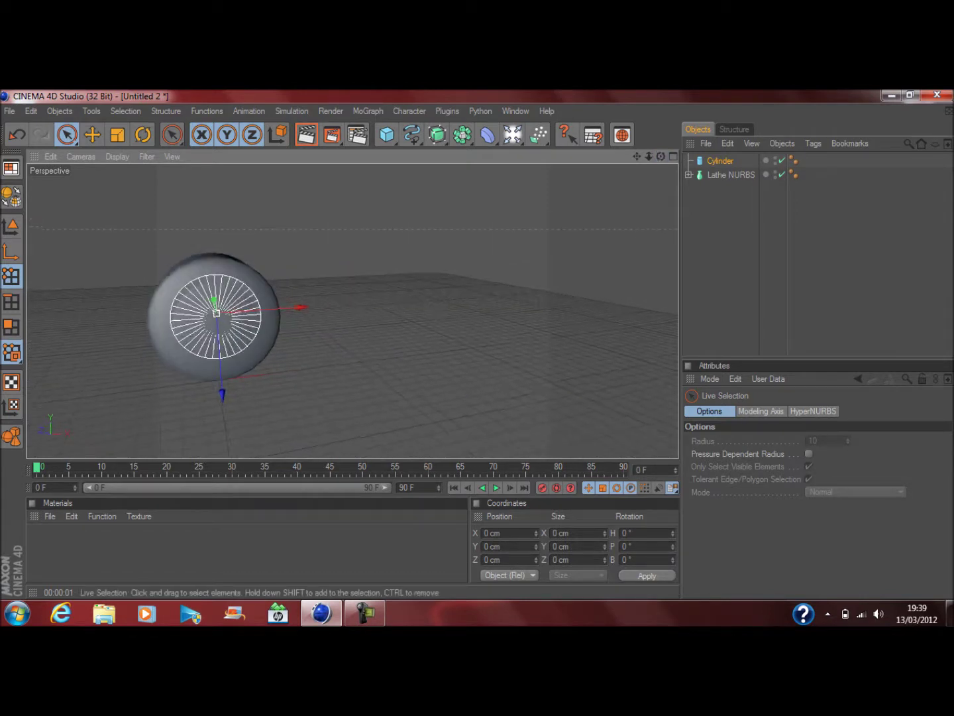
left_click_drag(223, 393, 223, 400)
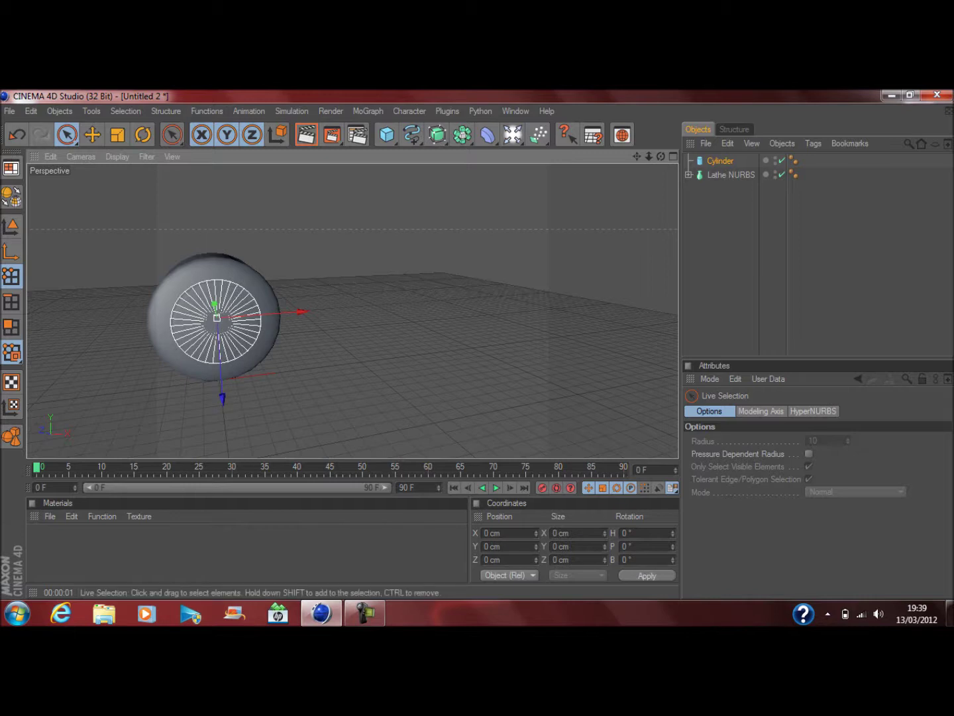
left_click_drag(660, 156, 649, 160)
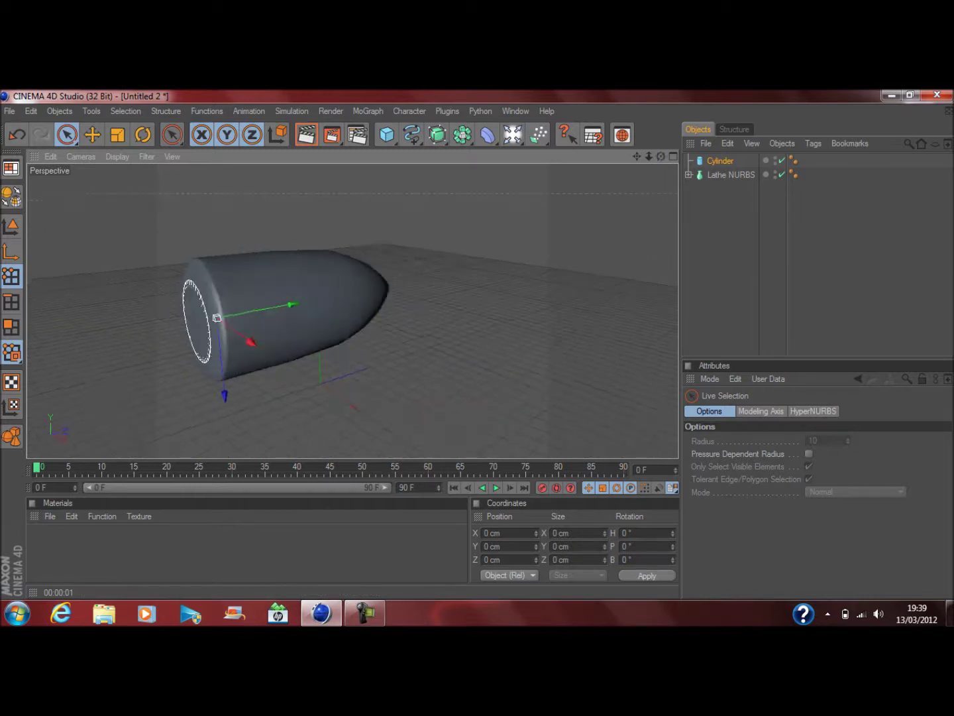
left_click_drag(292, 304, 293, 304)
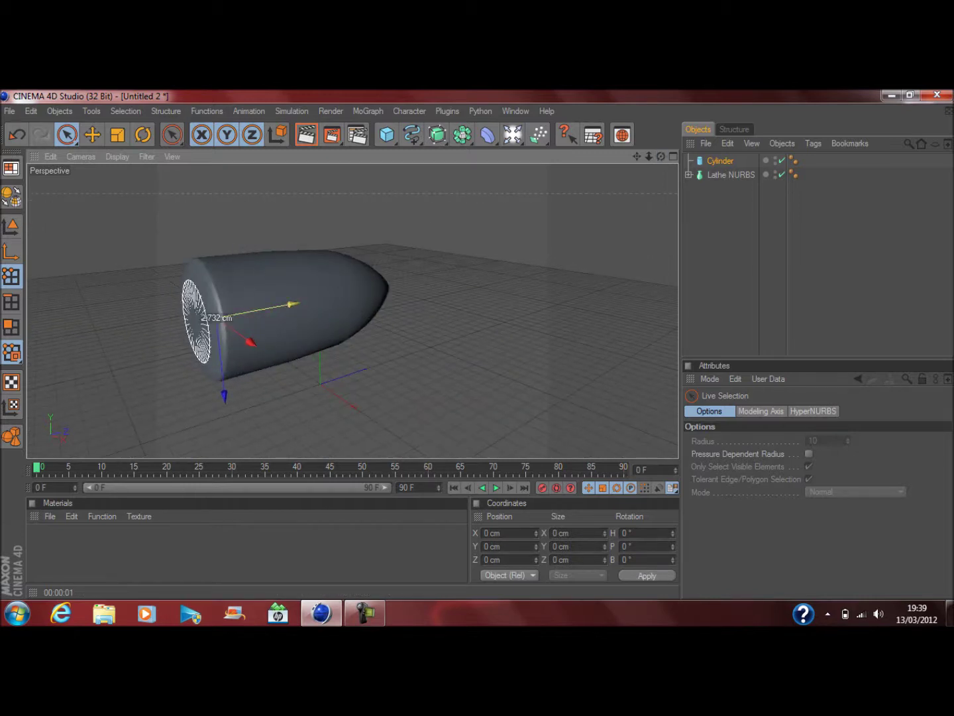
key("ctrl+shift+a")
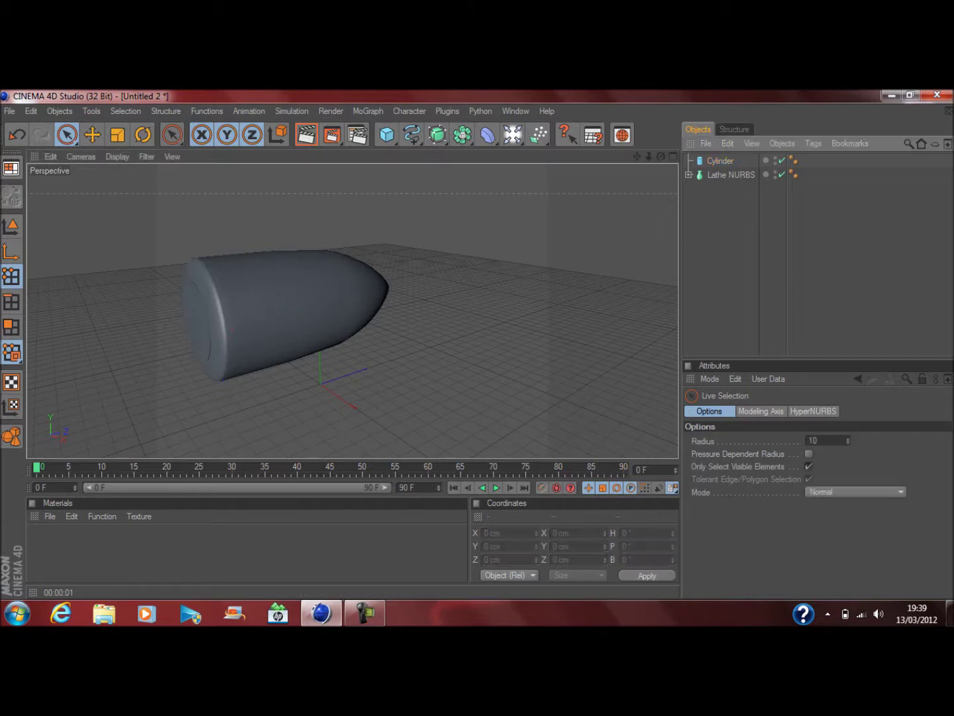
left_click(224, 552)
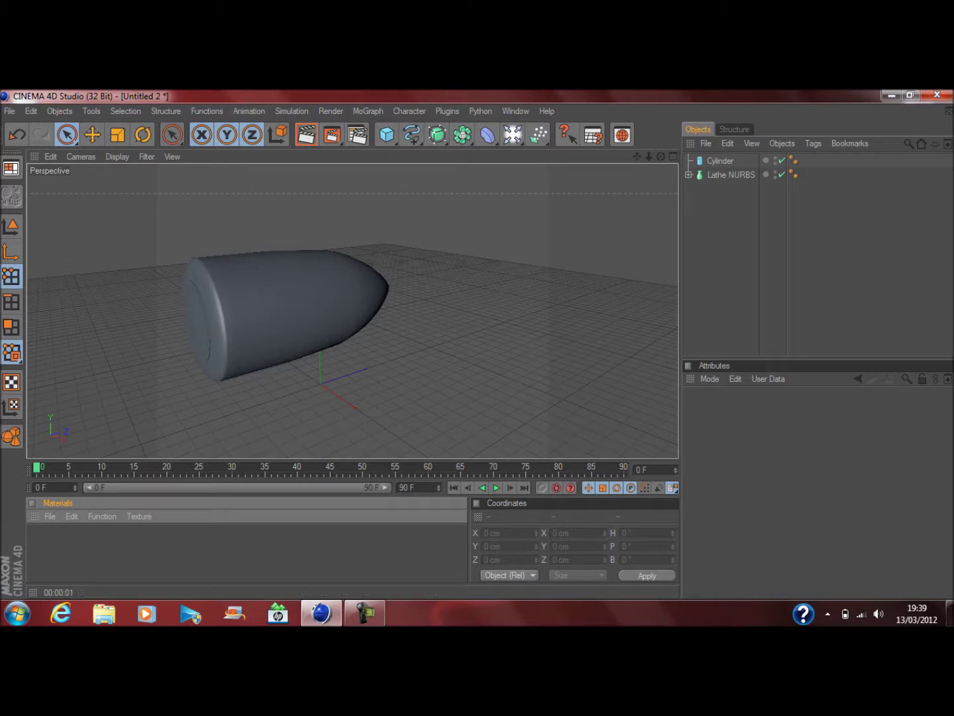
Create a copper material (RGB 188/132/105) and apply it to the Lathe NURBS
double_click(43, 548)
double_click(42, 544)
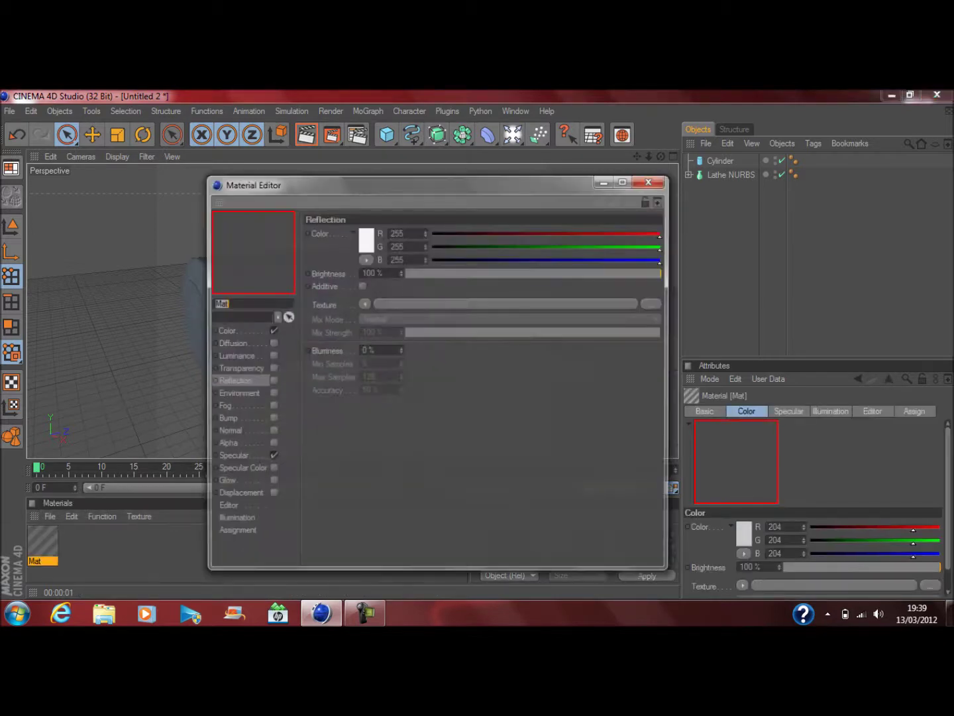
left_click(224, 330)
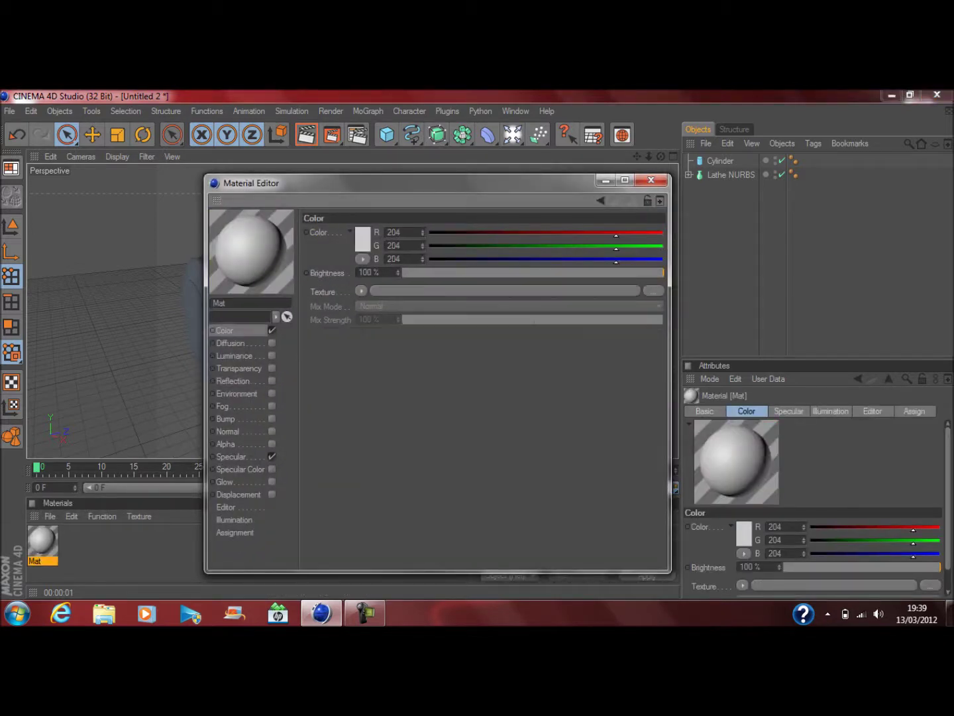
double_click(394, 232)
type("188")
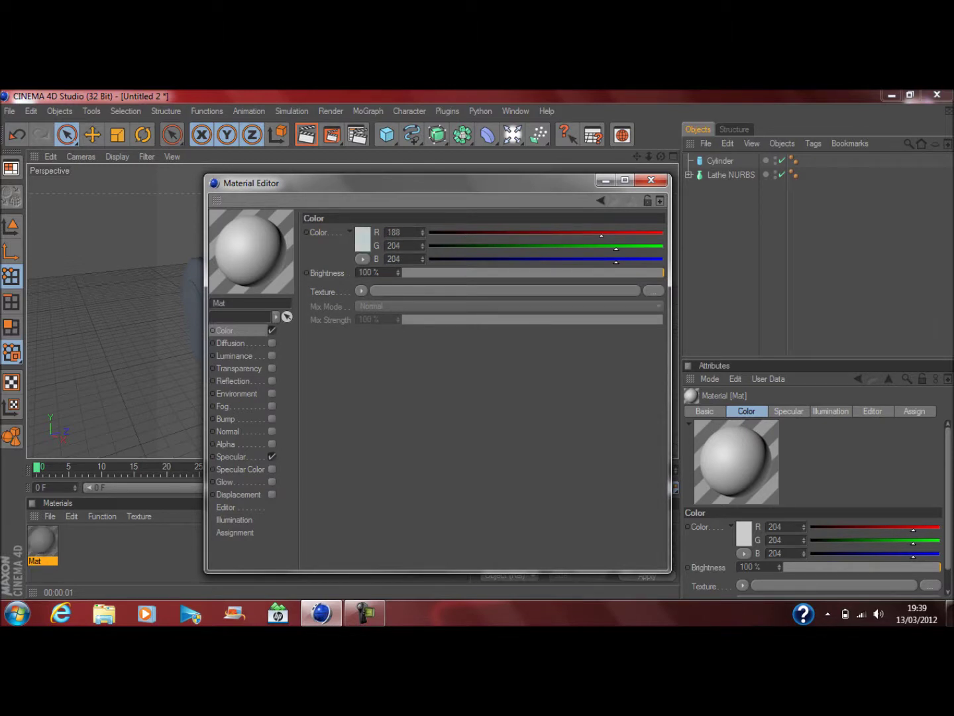
key("Tab")
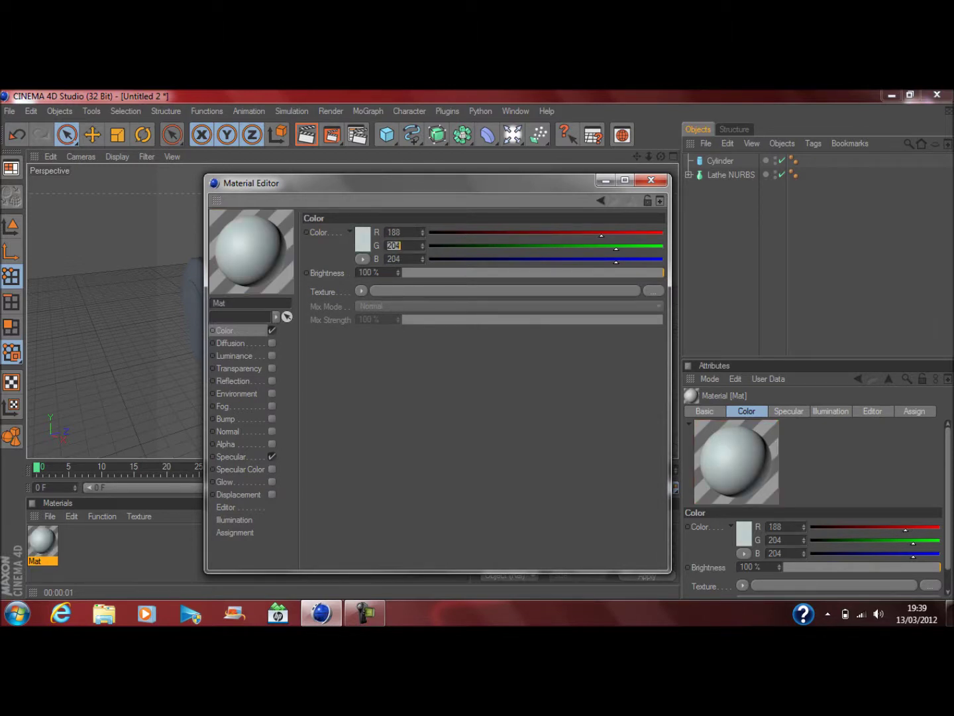
type("133")
key("Tab")
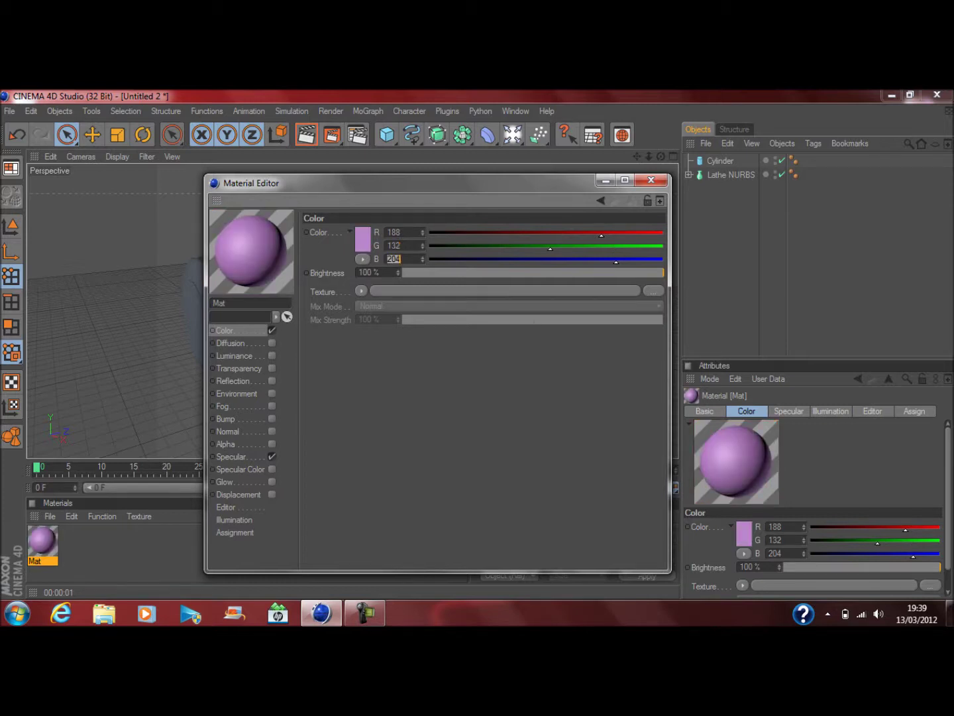
type("105")
key("Return")
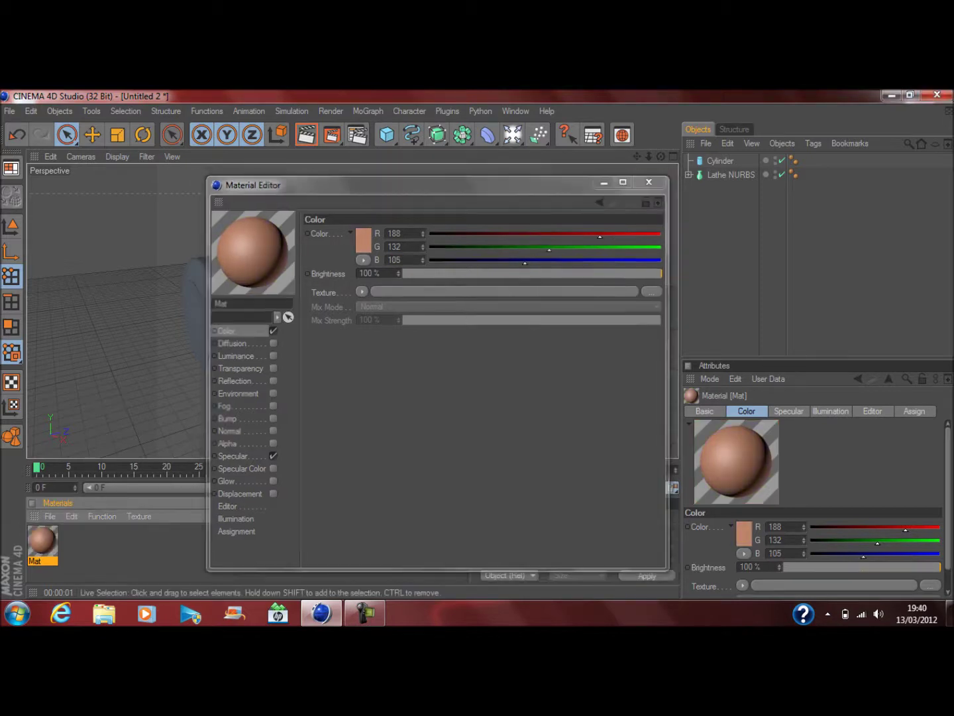
left_click(649, 182)
left_click_drag(42, 541, 731, 174)
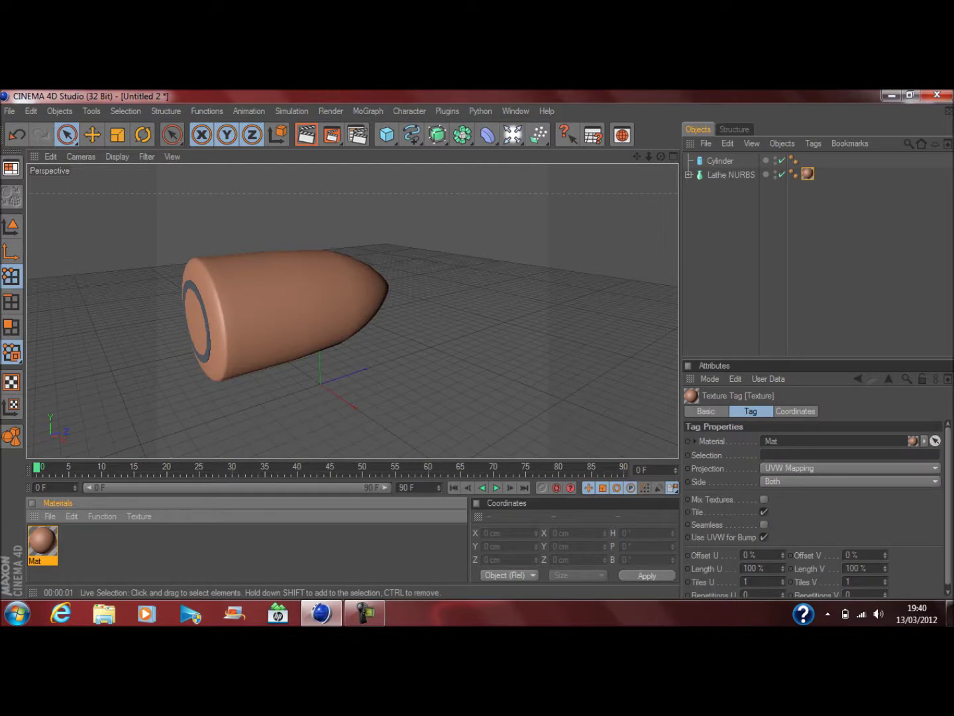
Nudge the Cylinder base back along X and create a new material, Mat.1
left_click(720, 161)
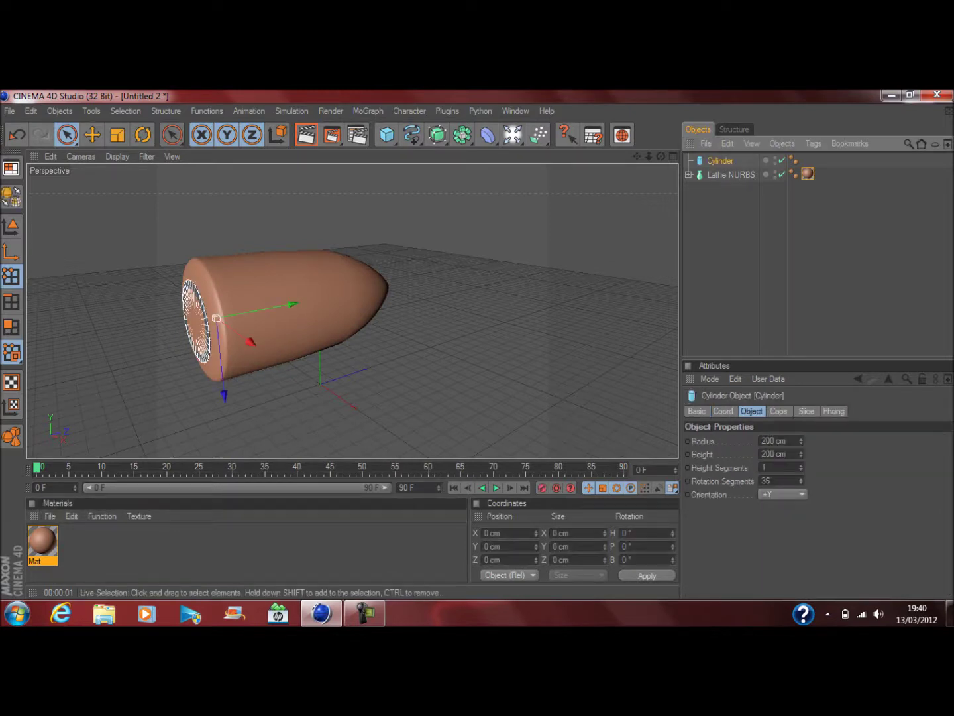
mouse_move(217, 319)
left_mouse_down()
mouse_move(207, 321)
mouse_move(216, 319)
left_mouse_up()
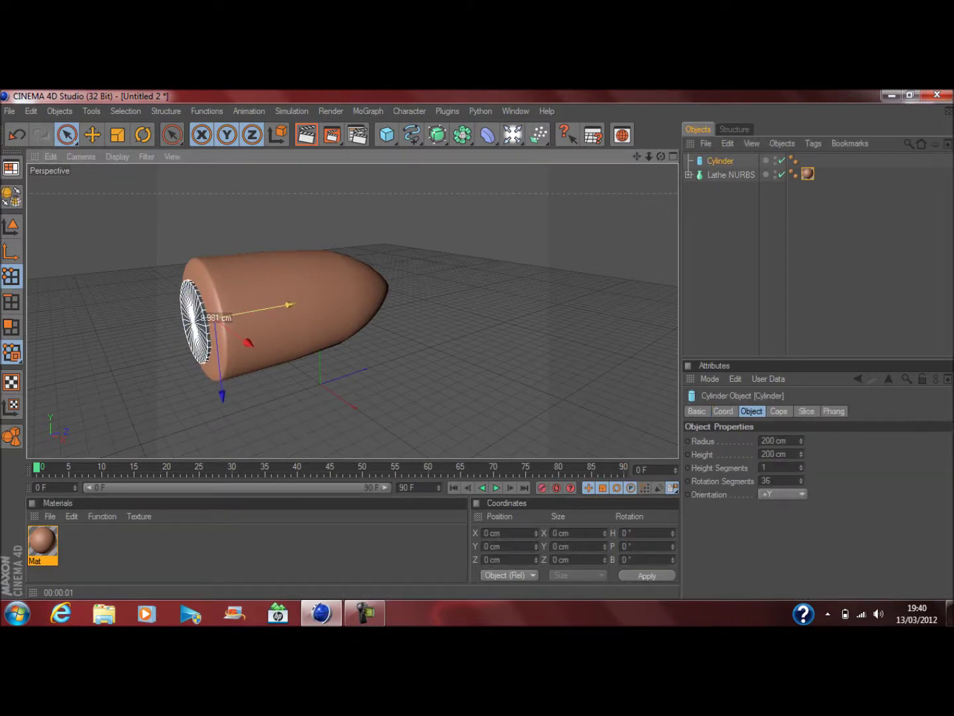
left_click(246, 548)
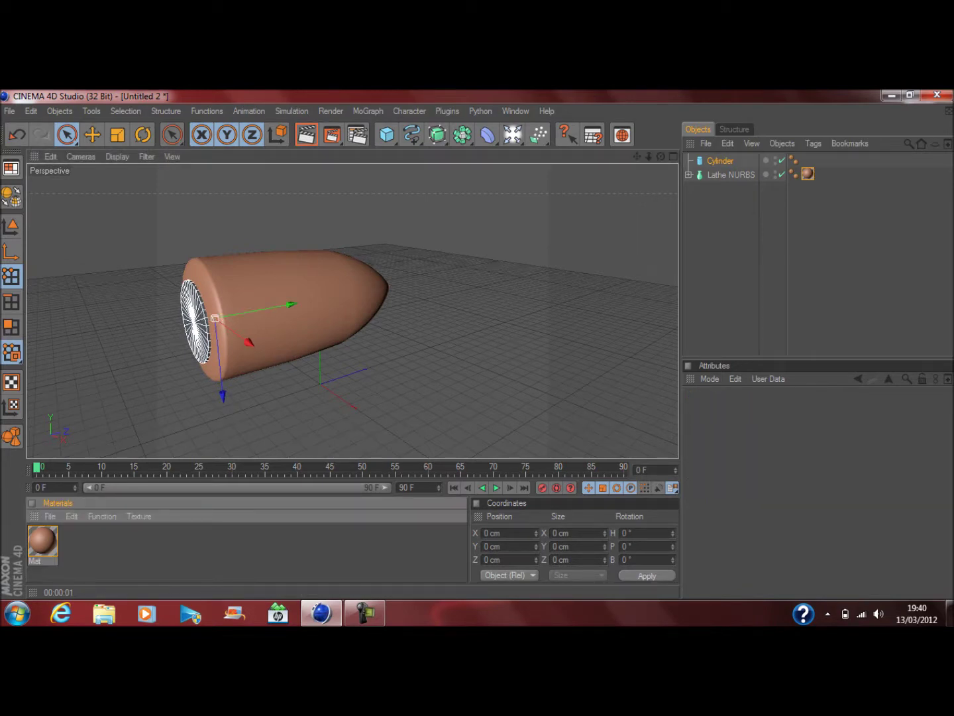
double_click(246, 547)
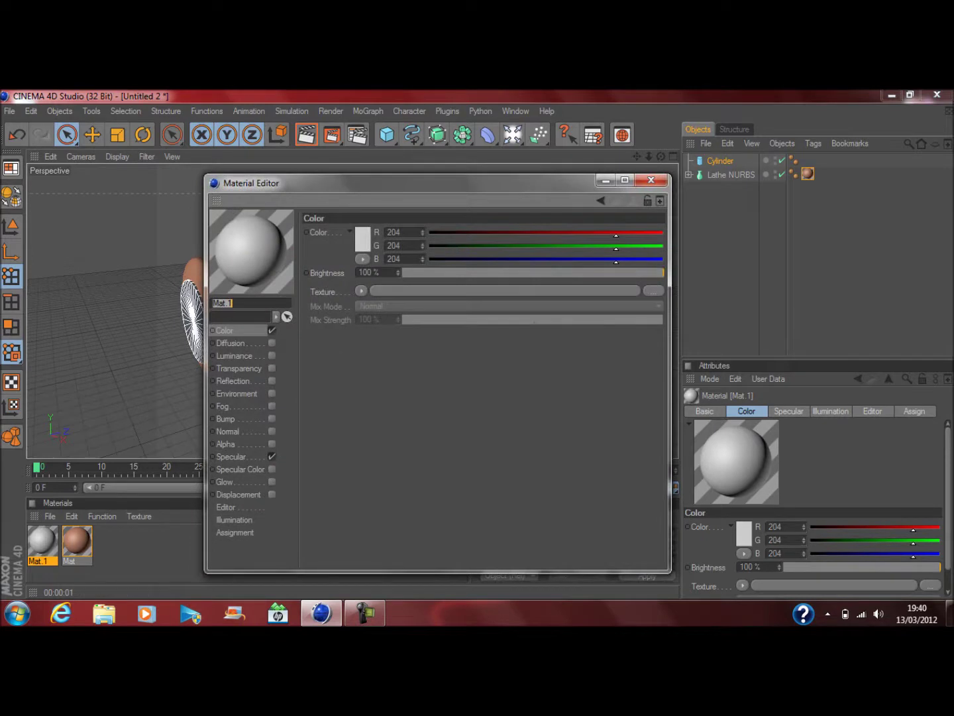
Colour Mat.1 mid-grey (RGB 142) and apply it to the Cylinder
double_click(363, 239)
left_click(280, 216)
left_click_drag(293, 220, 292, 224)
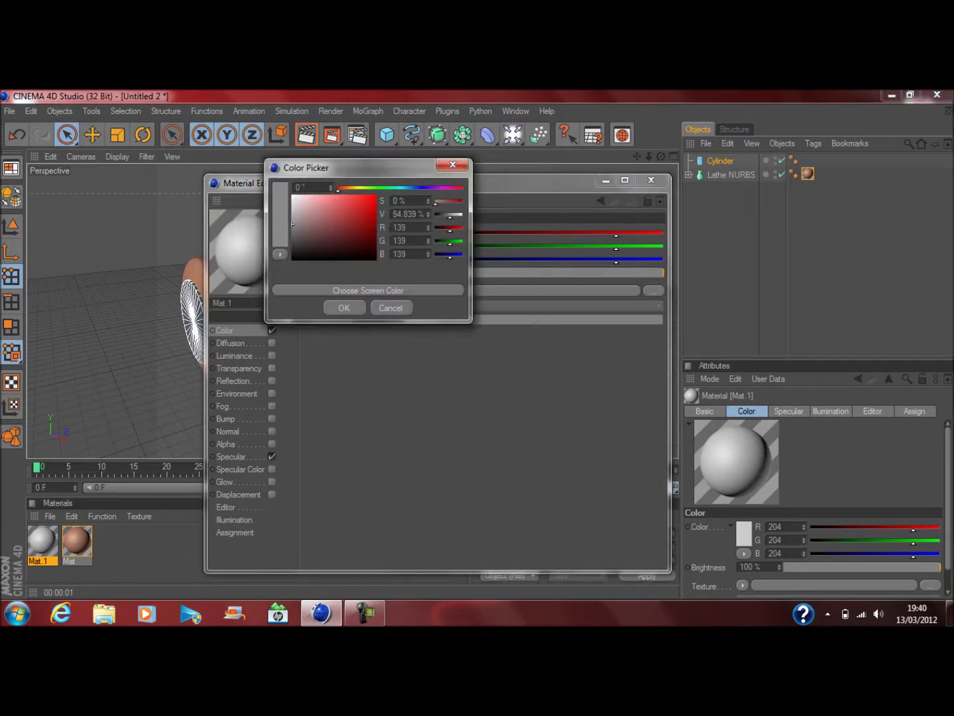
left_click(344, 308)
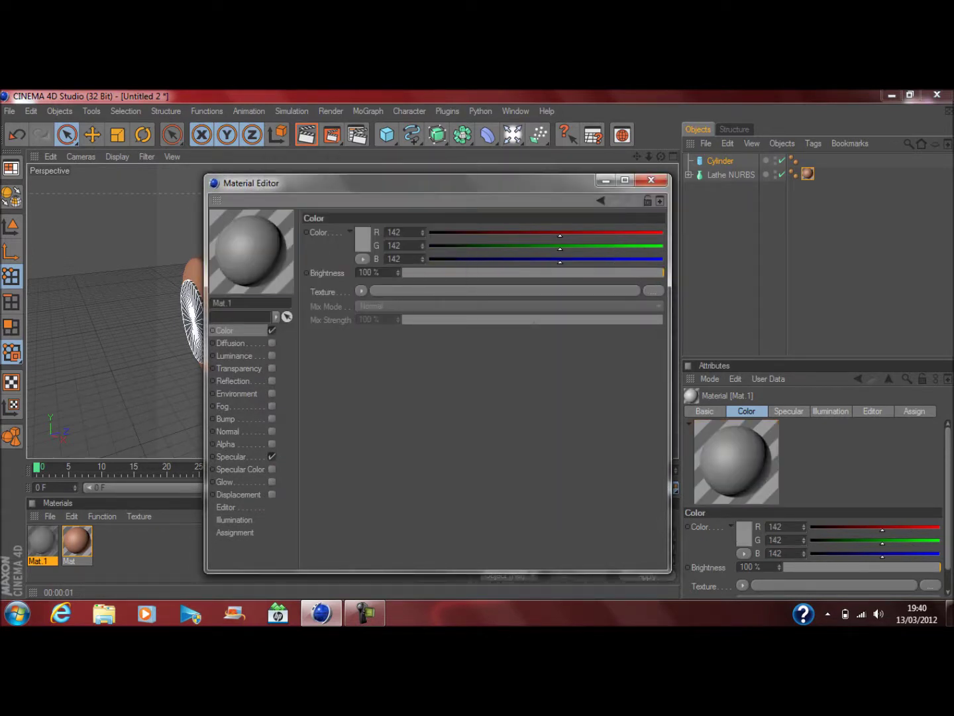
left_click(649, 182)
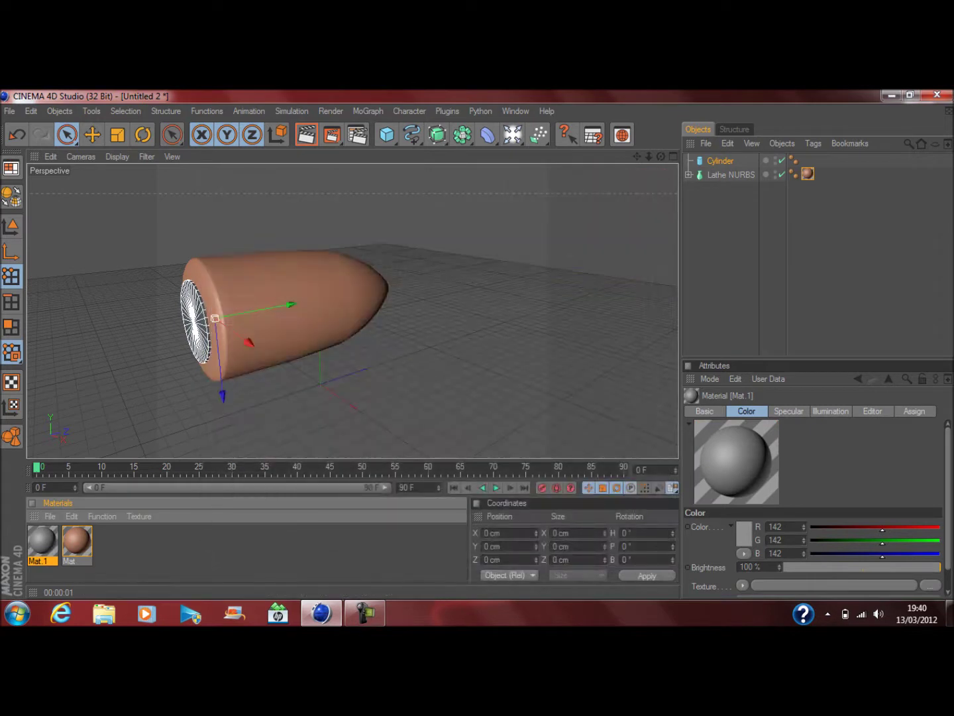
left_click_drag(42, 540, 283, 314)
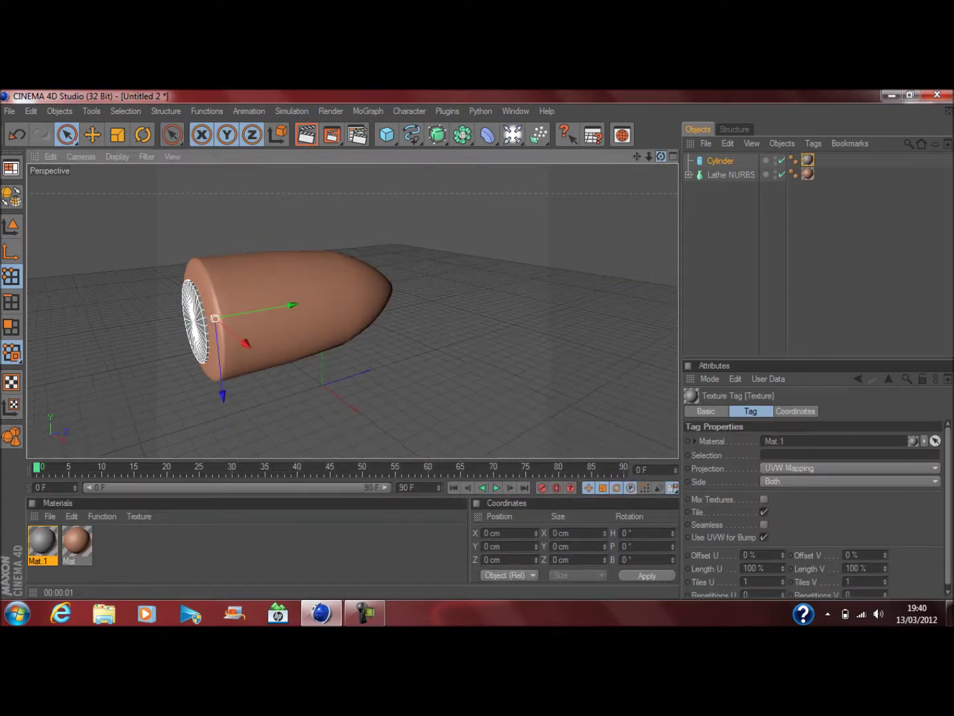
Orbit and zoom in on the bullet, then render a test preview
left_click_drag(447, 298, 425, 298, "alt")
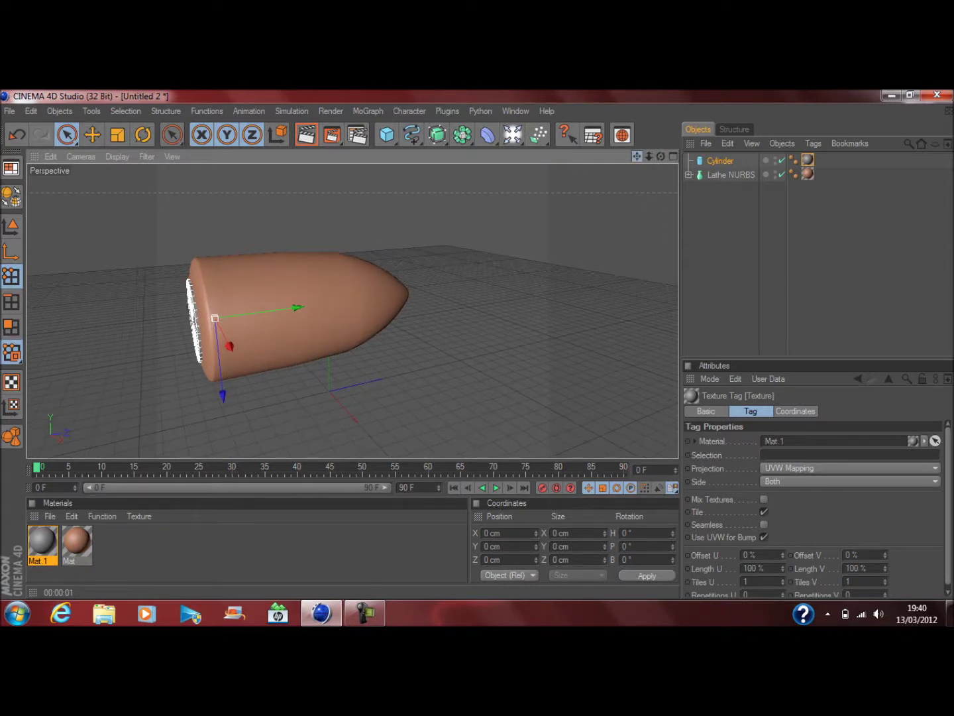
left_click_drag(660, 156, 641, 155)
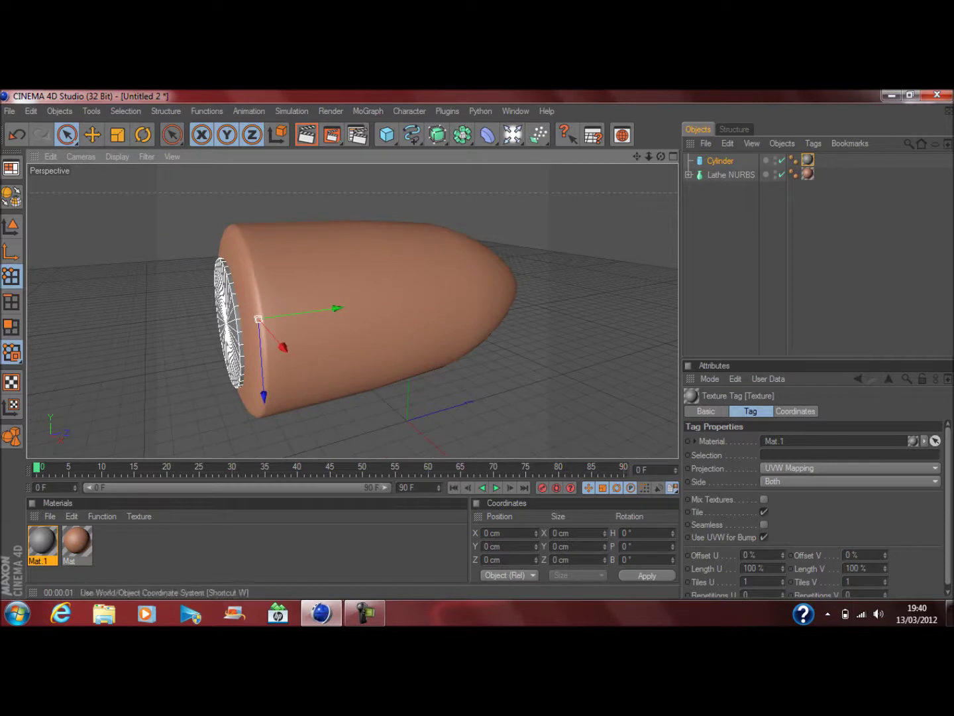
left_click(306, 135)
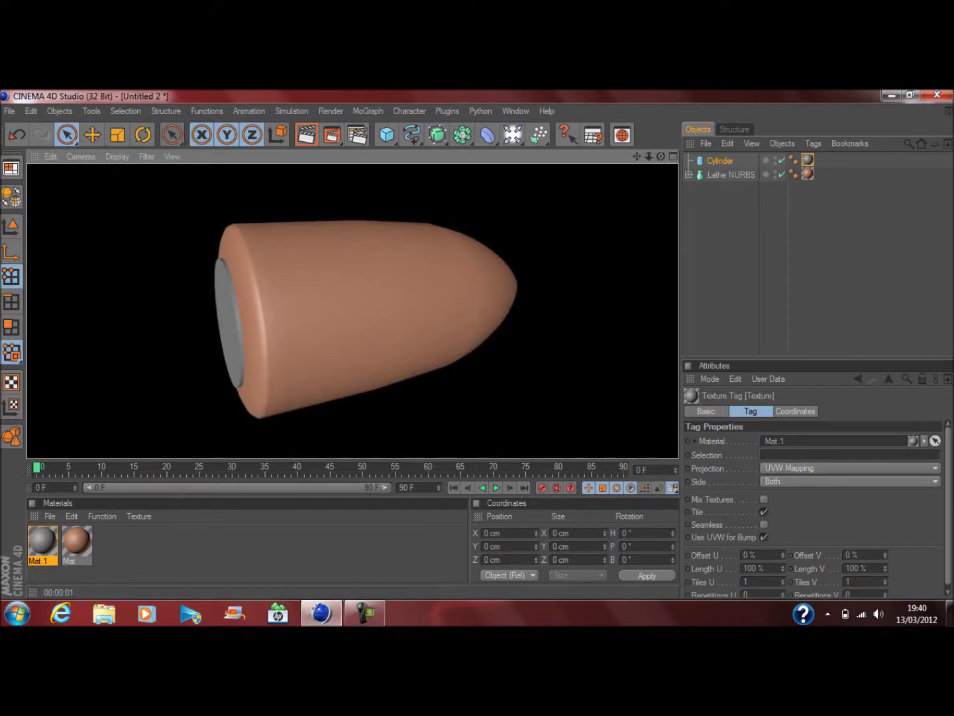
Render two more previews from closer views of the bullet's base end
left_click_drag(660, 156, 649, 156)
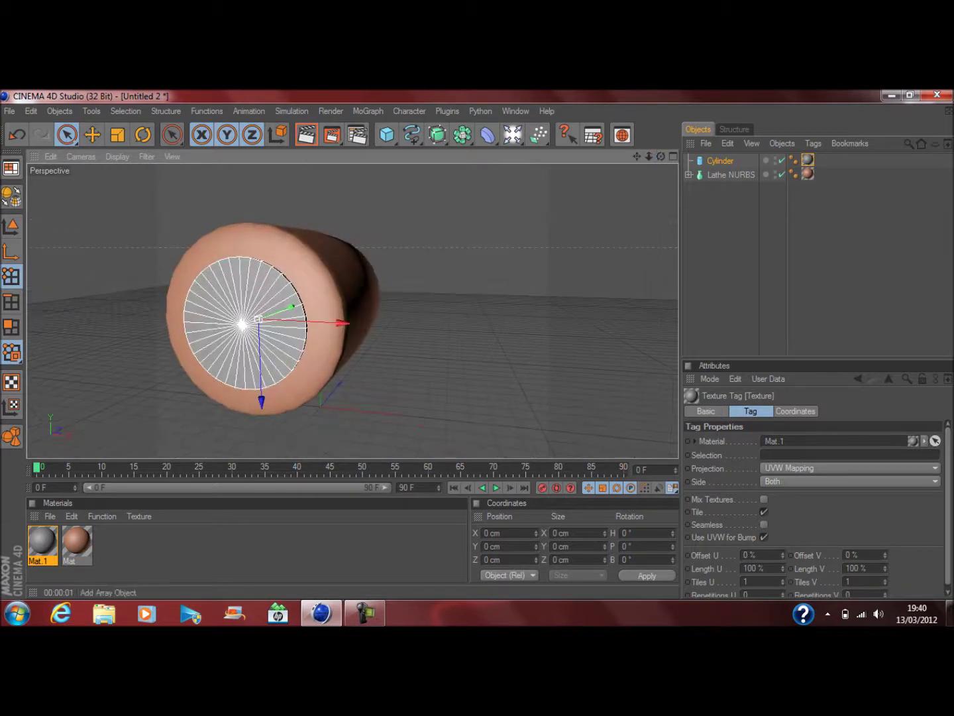
left_click(306, 134)
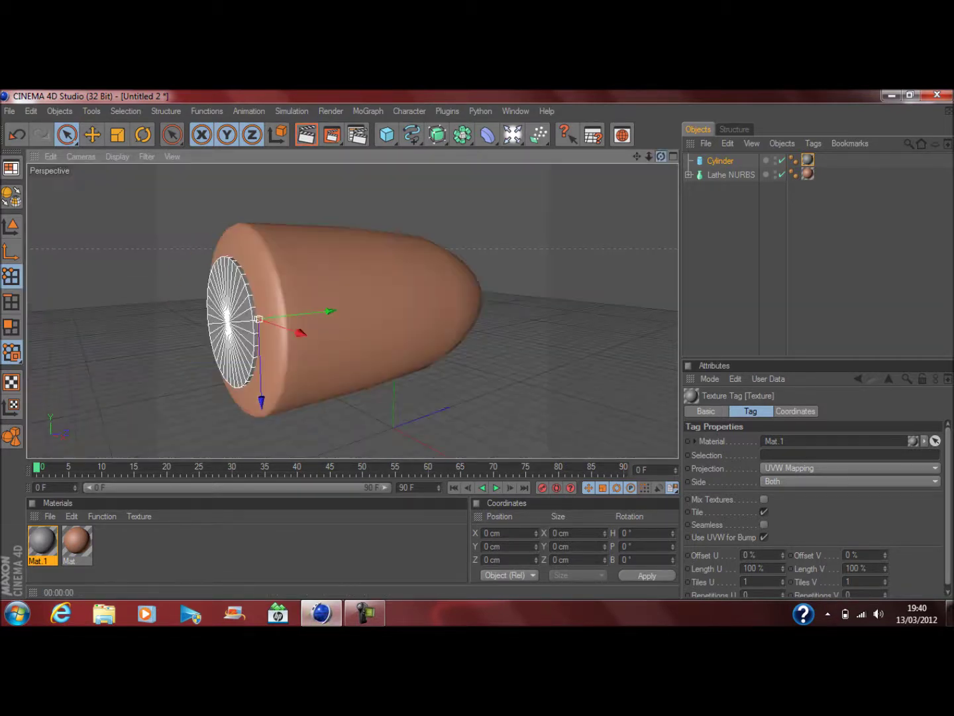
left_click_drag(660, 156, 639, 158)
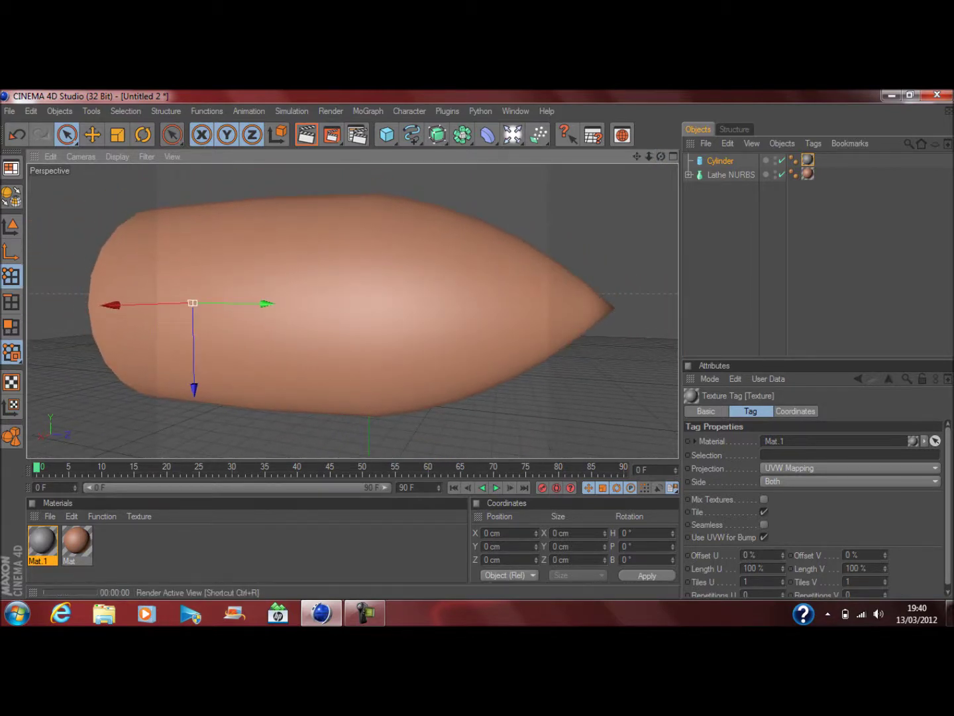
key("ctrl+r")
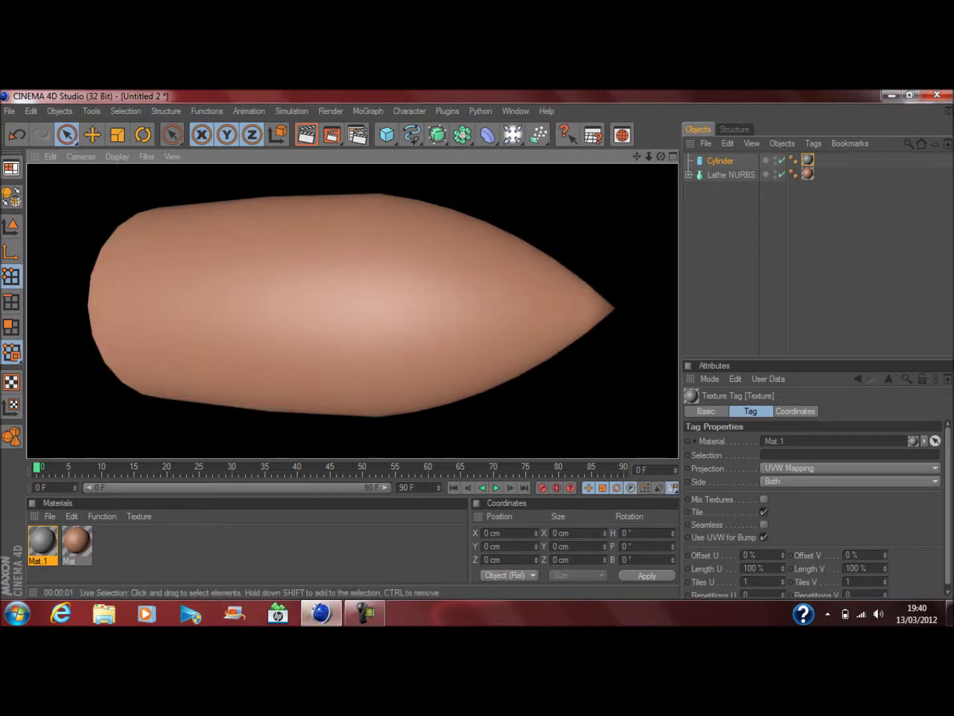
left_click(638, 155)
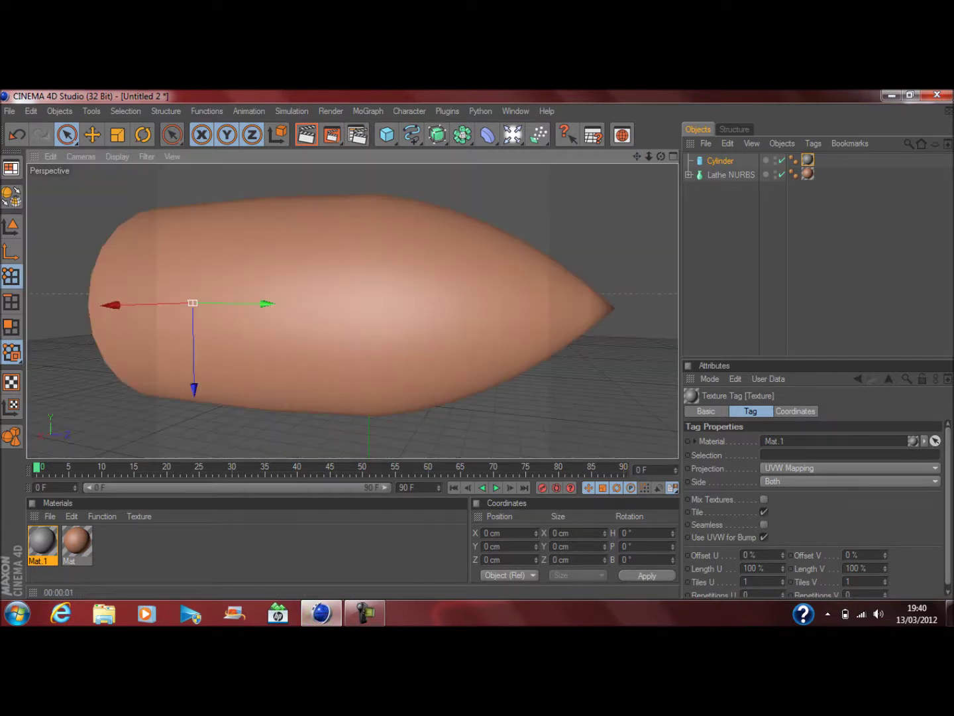
mouse_move(649, 156)
left_mouse_down()
mouse_move(660, 157)
mouse_move(638, 158)
mouse_move(662, 158)
left_mouse_up()
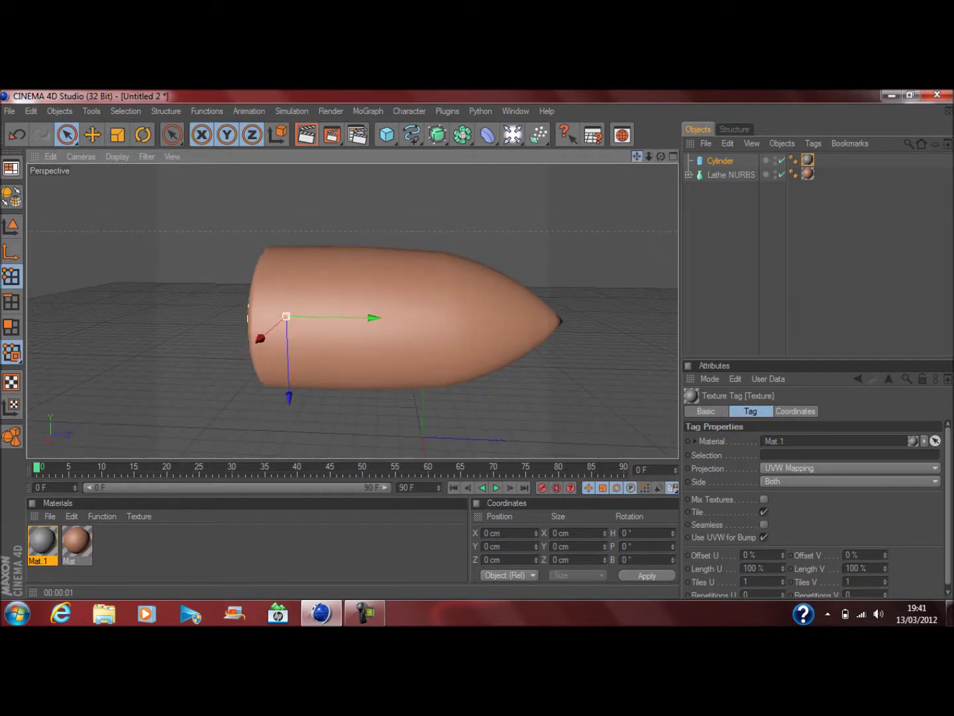
left_click_drag(636, 156, 637, 157)
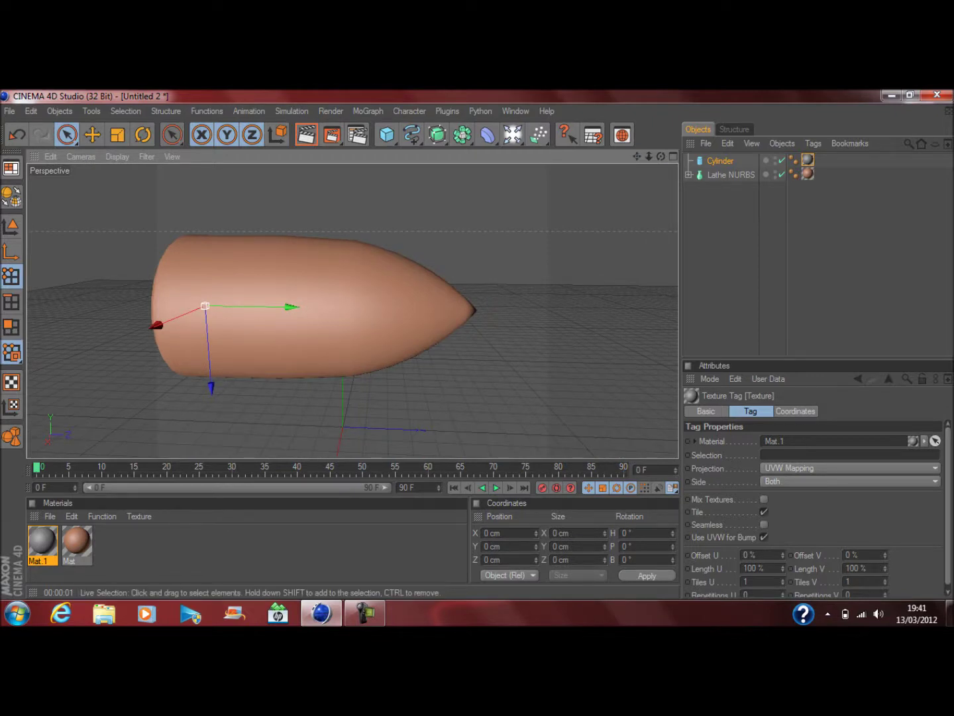
left_click(299, 304)
mouse_move(660, 155)
left_mouse_down()
mouse_move(522, 224)
mouse_move(447, 298)
mouse_move(298, 298)
left_mouse_up()
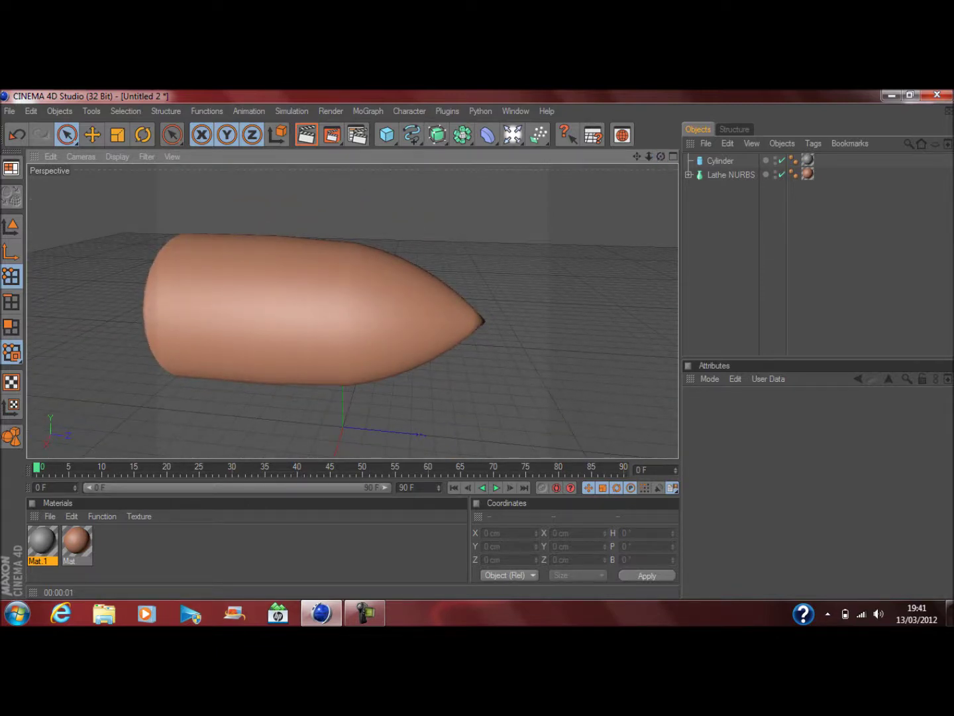
left_click_drag(636, 157, 657, 158)
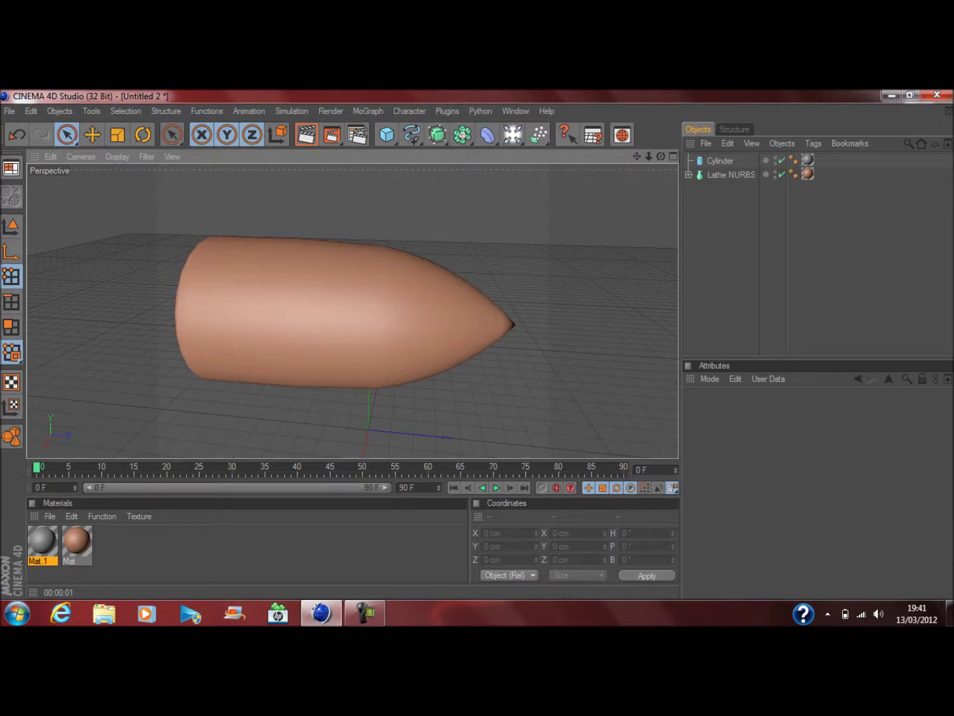